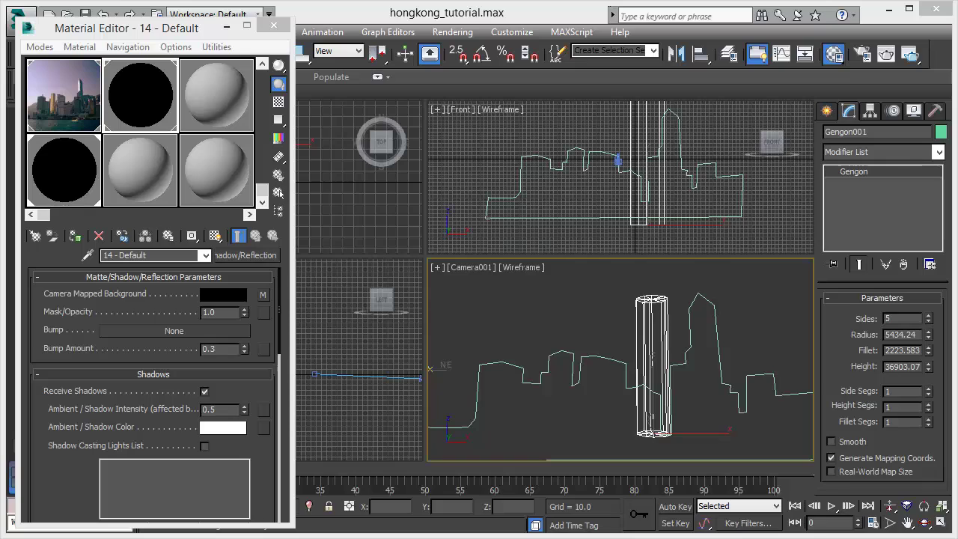
Step: Minimize the Material Editor to uncover the viewports, and select the extruded skyline outline in the camera view
left_click(164, 30)
left_click_drag(165, 32, 160, 26)
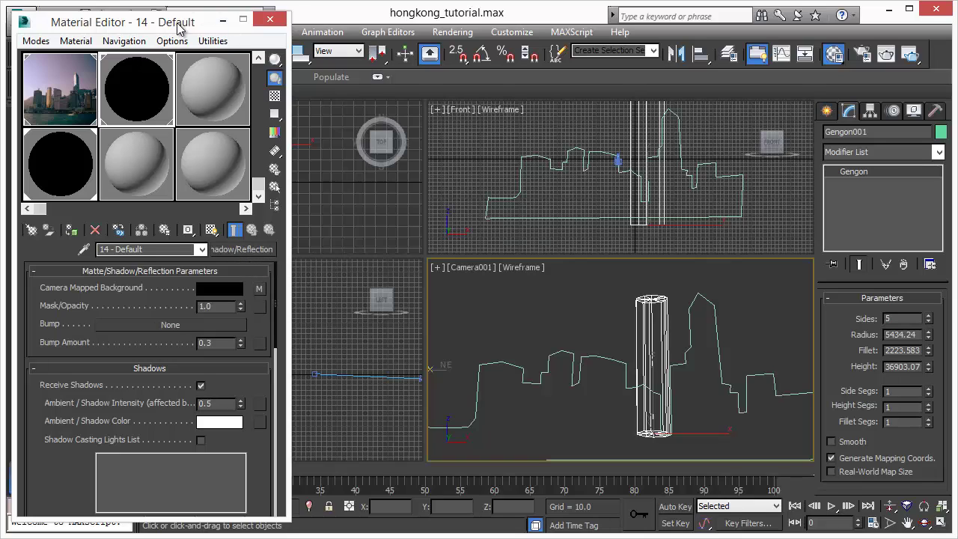
left_click(222, 19)
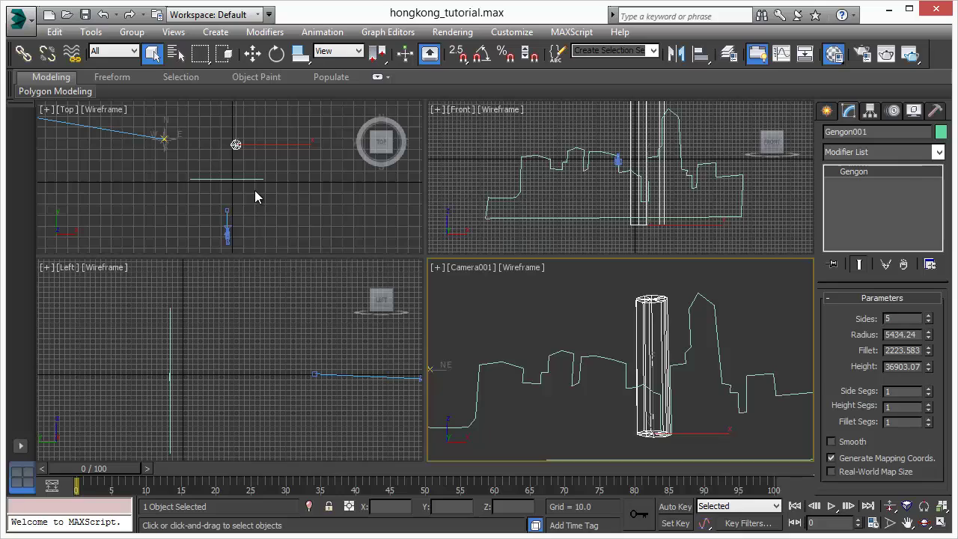
left_click(517, 367)
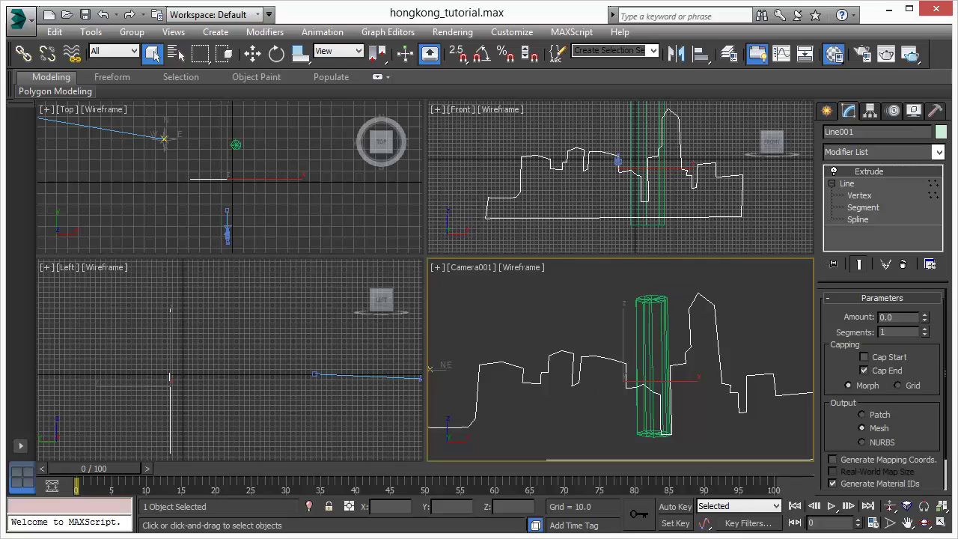
Step: Start an ActiveShade render of the camera view, close the Material Editor and place the render clear of the tower wireframe
key("m")
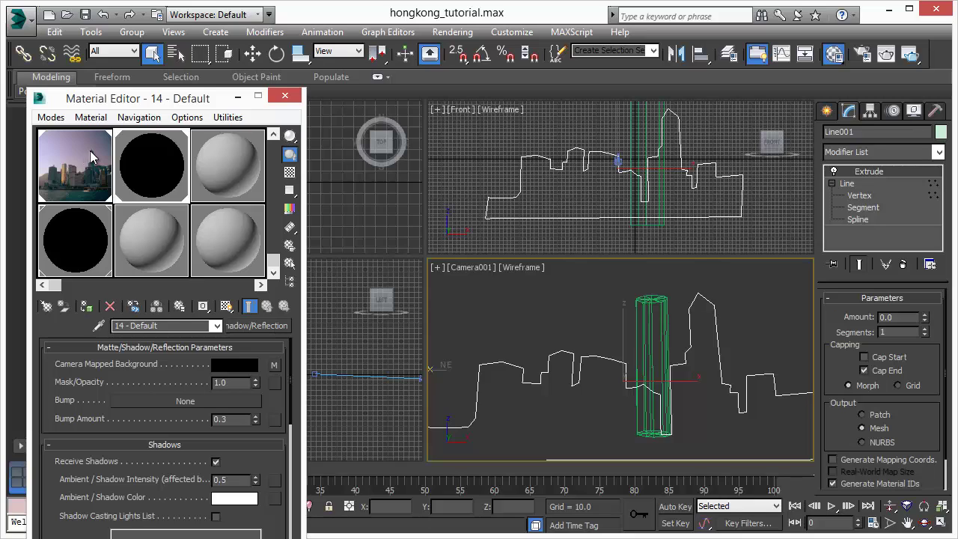
left_click_drag(151, 89, 128, 51)
left_click(909, 55)
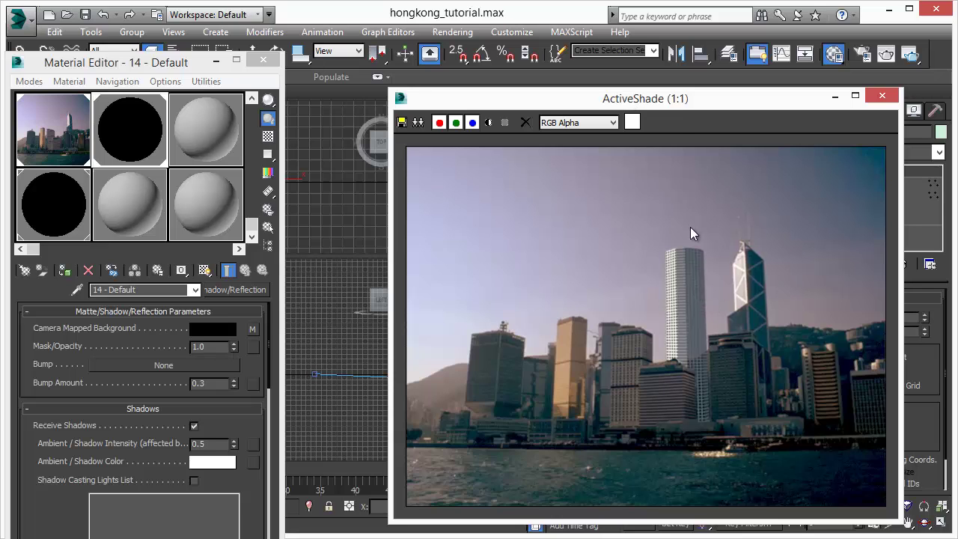
left_click_drag(670, 97, 456, 92)
left_click(263, 59)
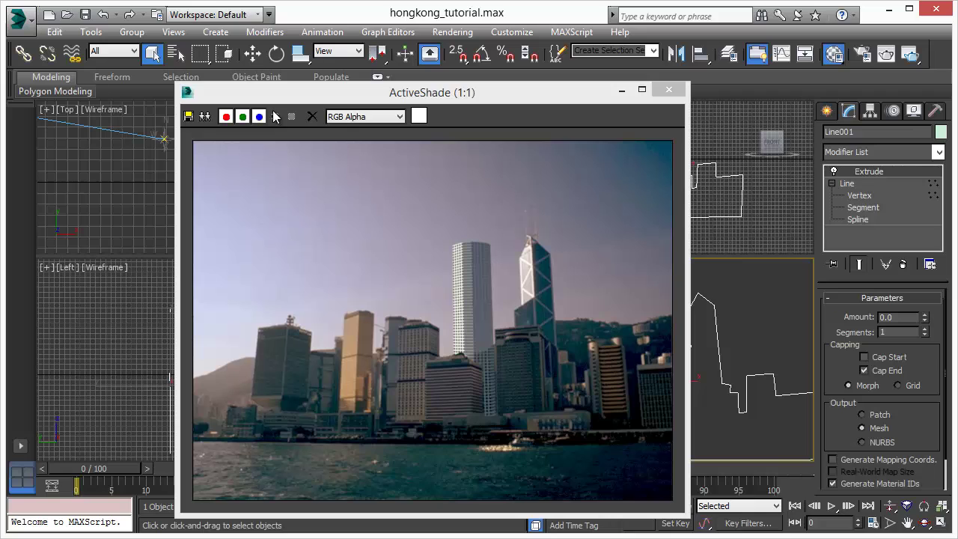
left_click_drag(347, 100, 184, 83)
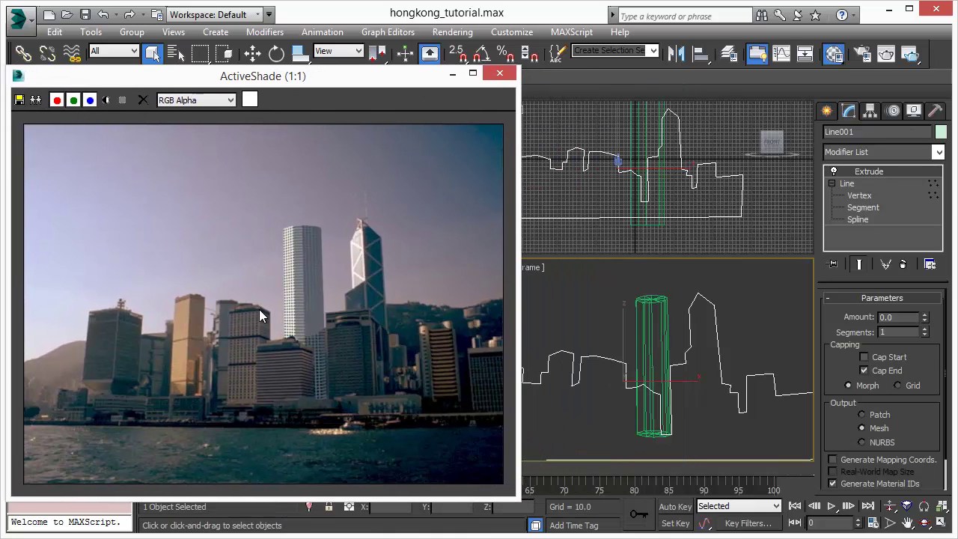
Step: Move the gengon tower along X past the pointed skyscraper to about 29549, and bring it back to about 3572
left_click(636, 318)
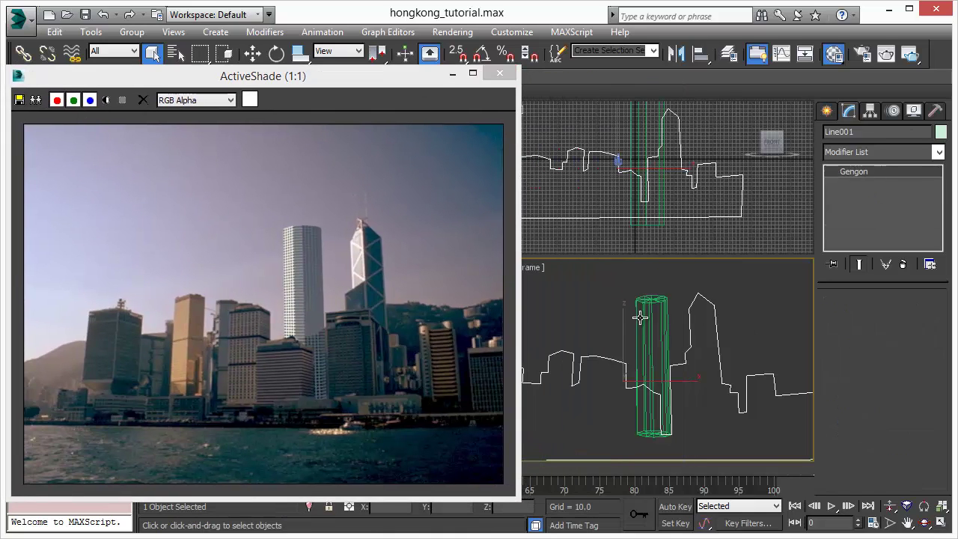
left_click(253, 54)
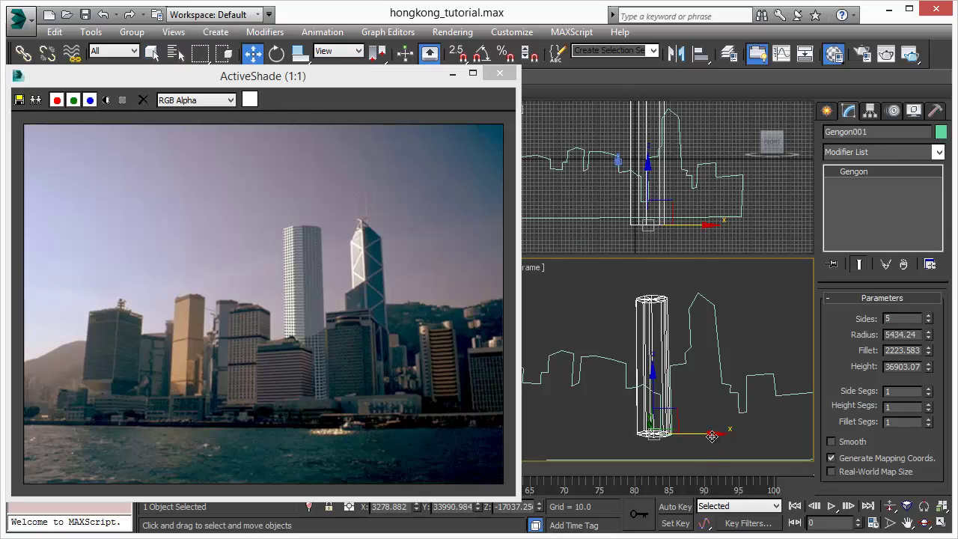
left_click_drag(716, 434, 806, 434)
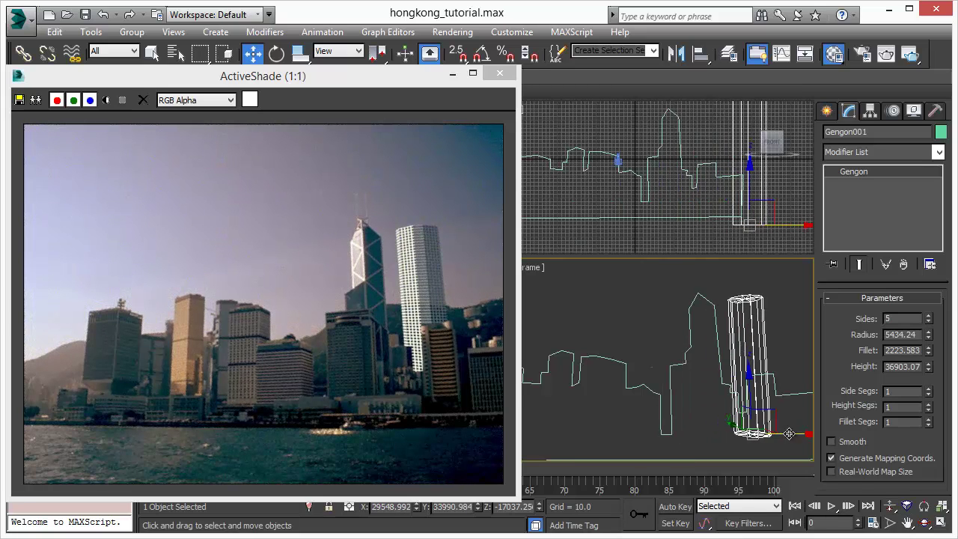
left_click_drag(790, 434, 711, 432)
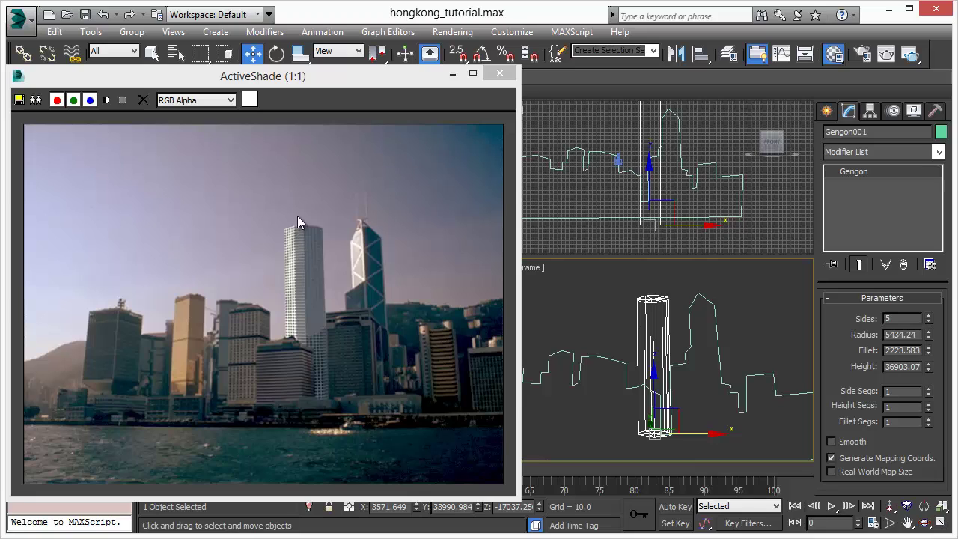
Step: Select the daylight head in the Top view and raise its moskitoSun Sun Mult. to 8.7, with the render fully in view
left_click_drag(255, 84, 251, 246)
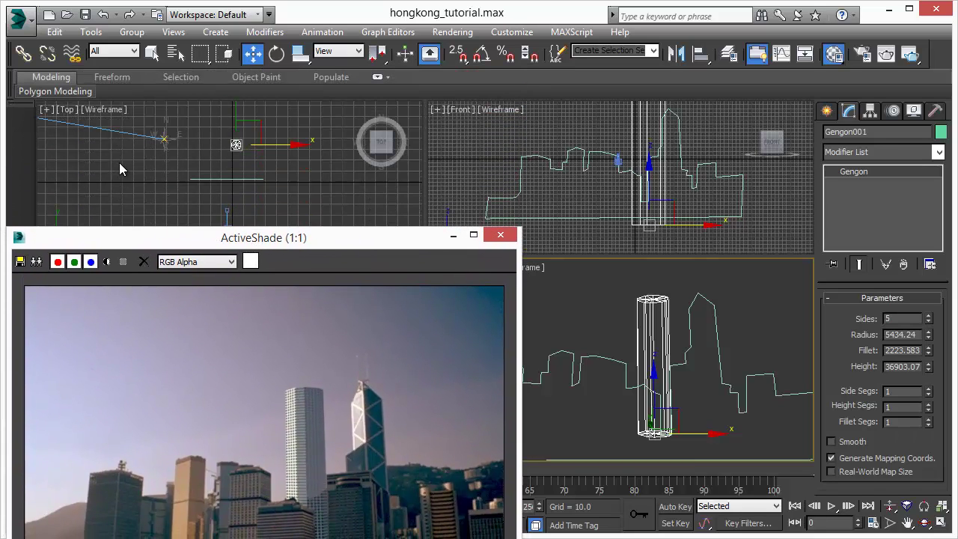
middle_click_drag(172, 180, 257, 203)
left_click(71, 133)
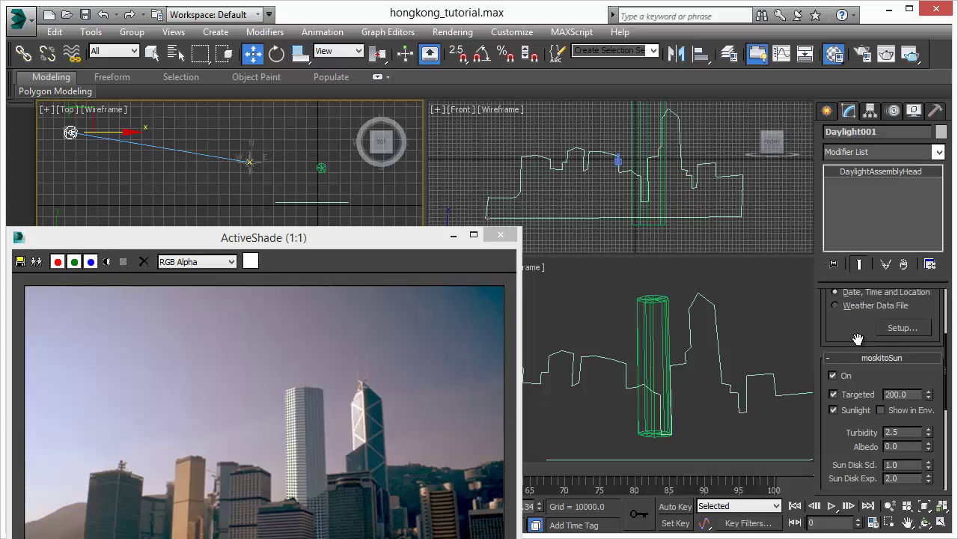
left_click_drag(855, 338, 859, 494)
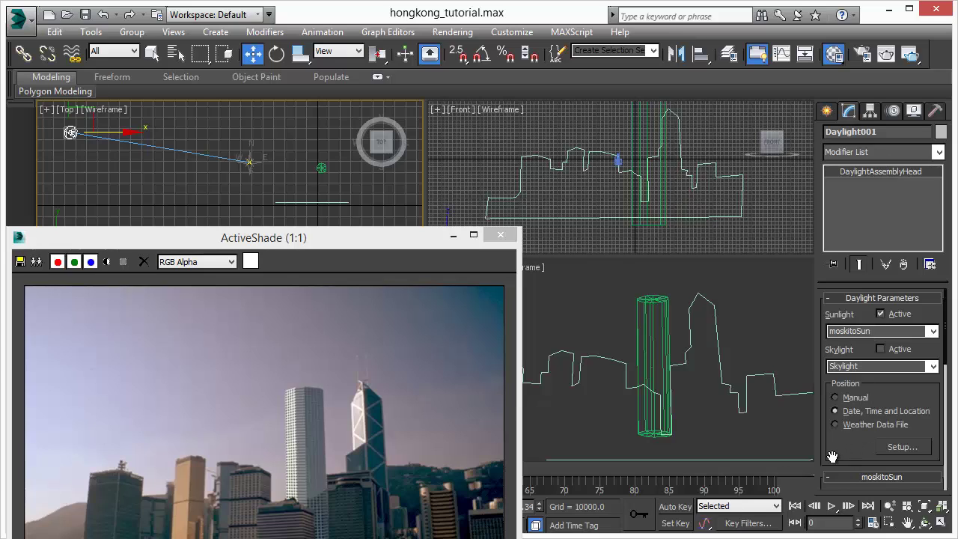
left_click_drag(836, 455, 826, 279)
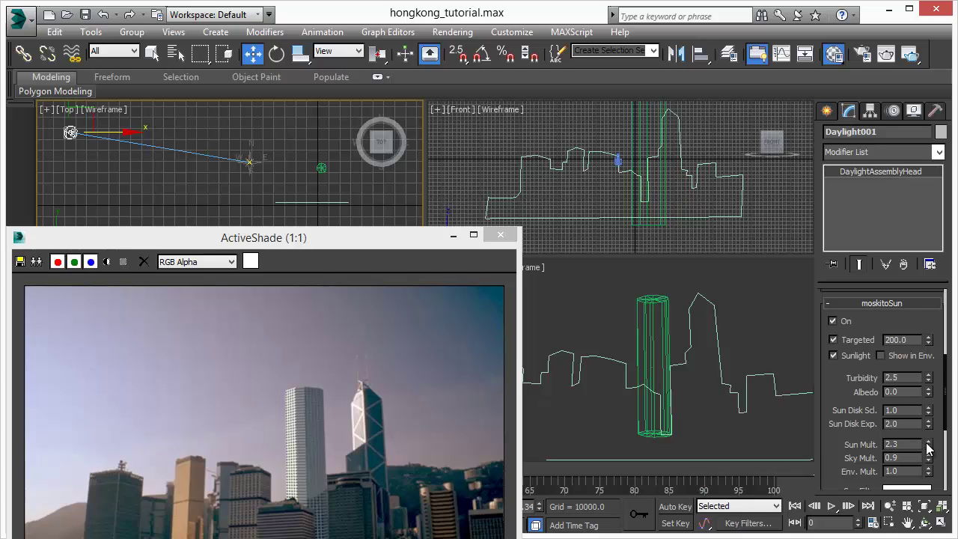
left_click_drag(277, 237, 303, 112)
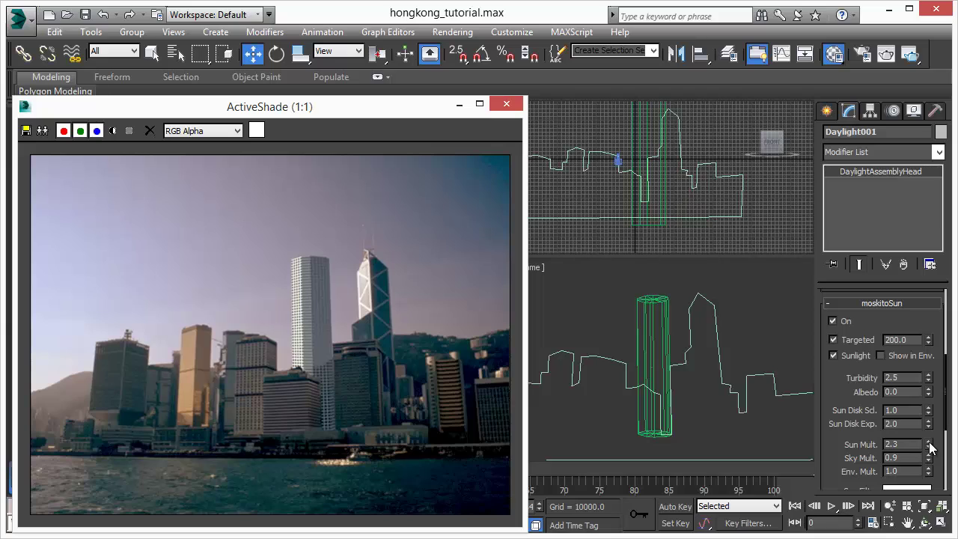
left_click_drag(930, 447, 928, 377)
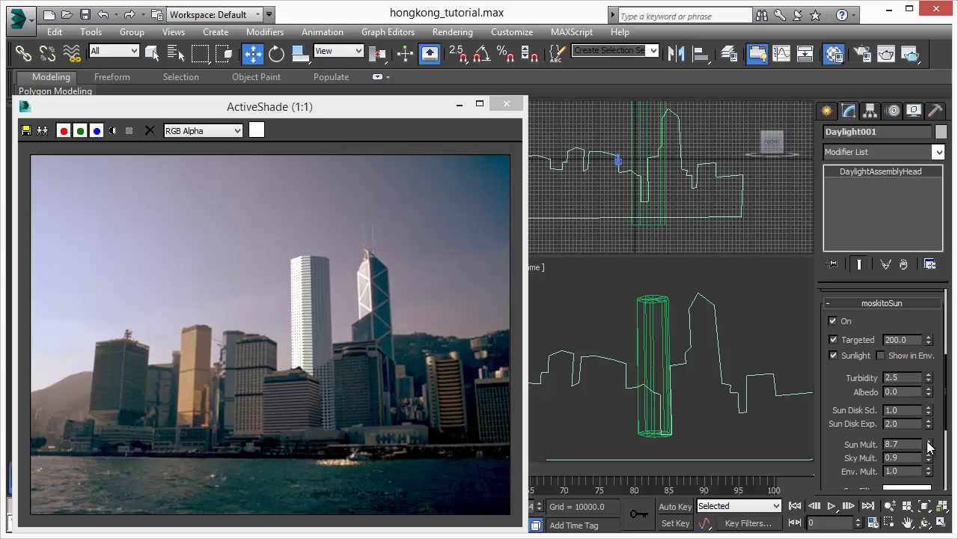
Step: Lower the moskitoSun Sun Mult. and fine-tune it to 3.2
left_click_drag(928, 444, 929, 482)
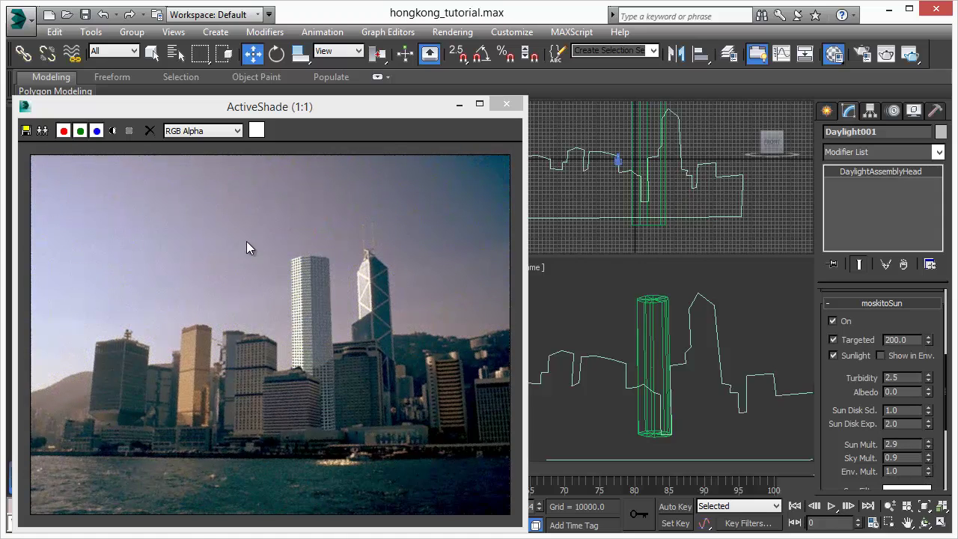
left_click_drag(929, 449, 929, 438)
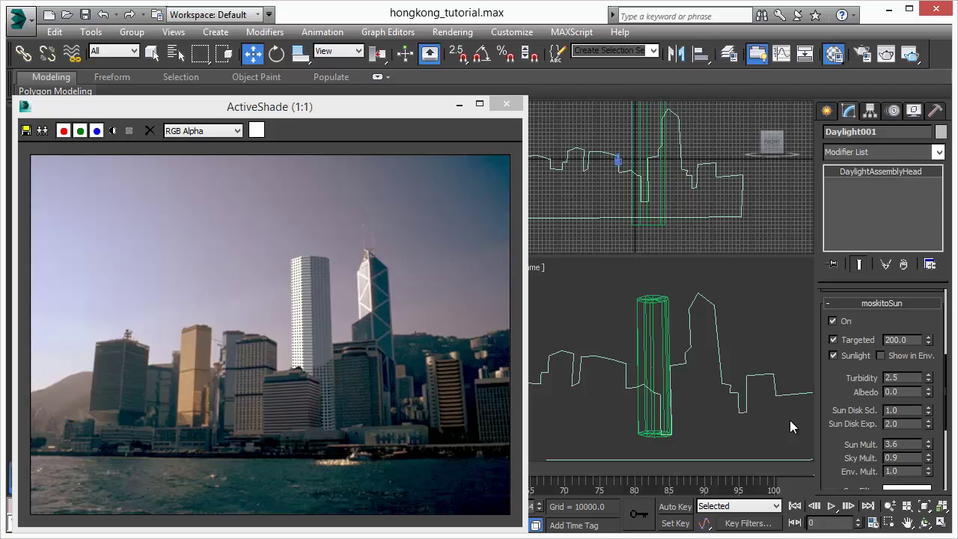
left_click_drag(929, 446, 928, 449)
Step: Try a moskitoSun Sky Mult. of 0.0, and raise it to 0.3
left_click_drag(929, 462, 929, 465)
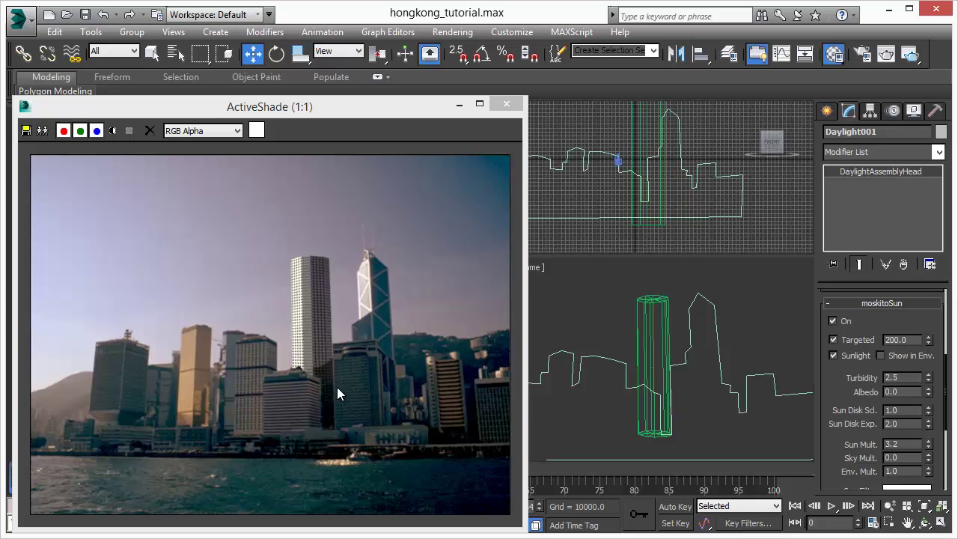
left_click(927, 455)
left_click(928, 455)
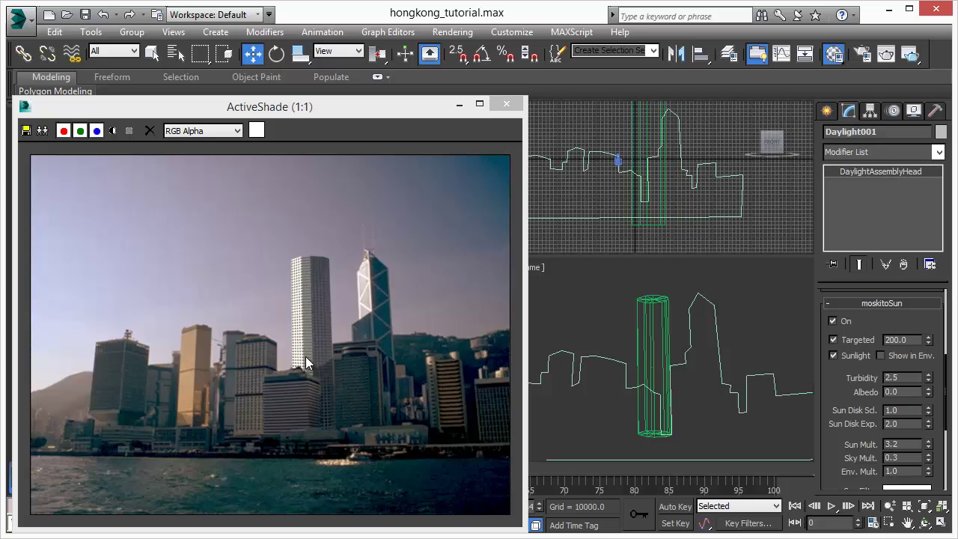
Step: Select the gengon tower and move it along X toward the pointed skyscraper, and back past its starting place
left_click(648, 338)
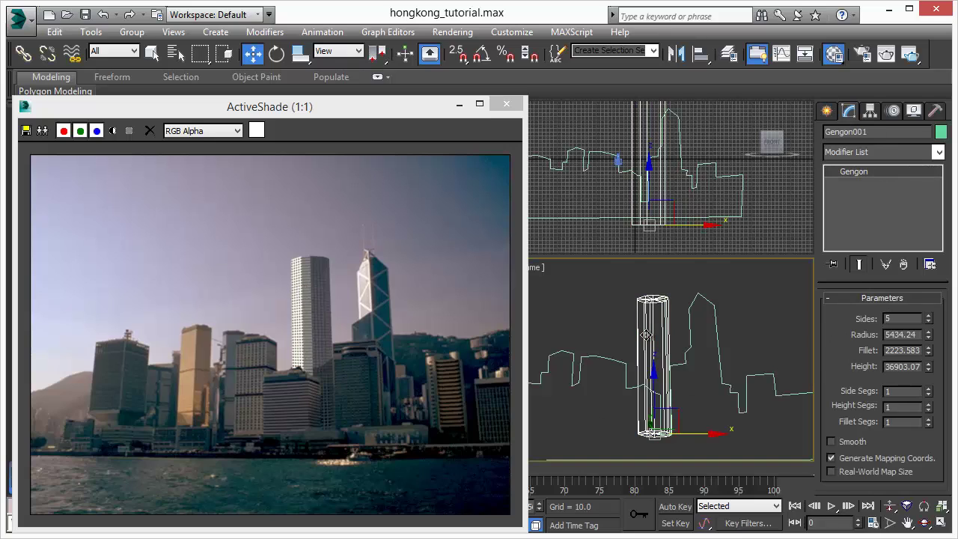
left_click_drag(714, 433, 732, 434)
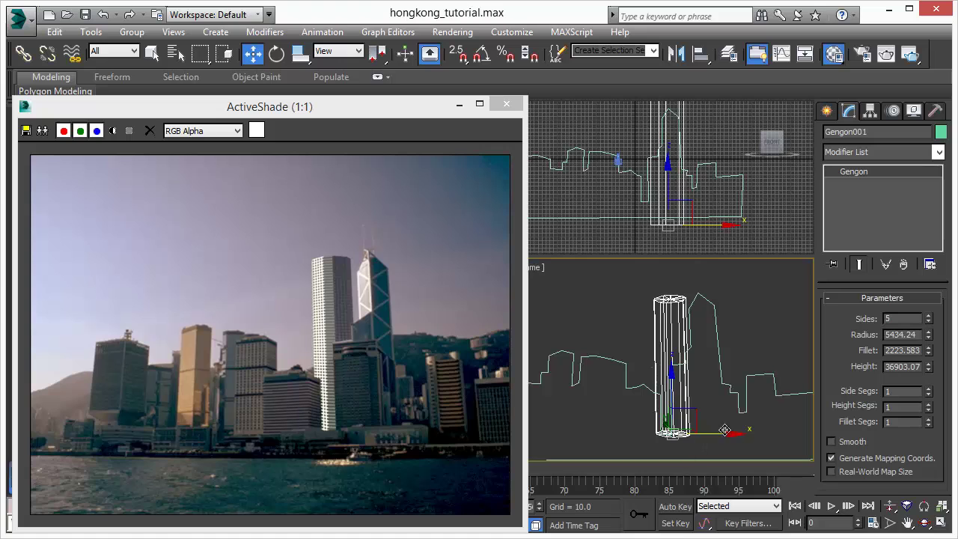
left_click_drag(733, 434, 706, 432)
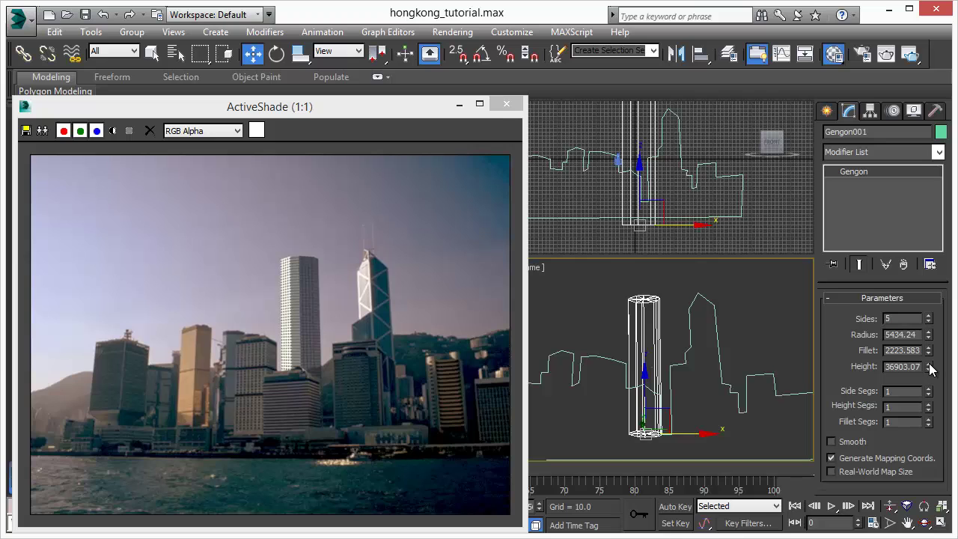
Step: Shorten the gengon tower to a height of about 23987, raise it to 44615.81, and shift it along X between changes
left_click_drag(928, 366, 925, 390)
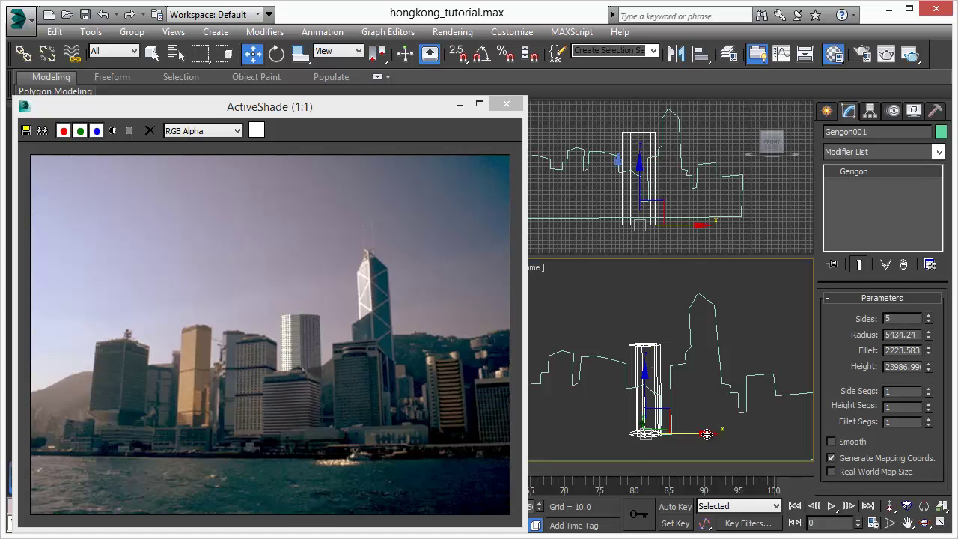
left_click_drag(702, 434, 716, 434)
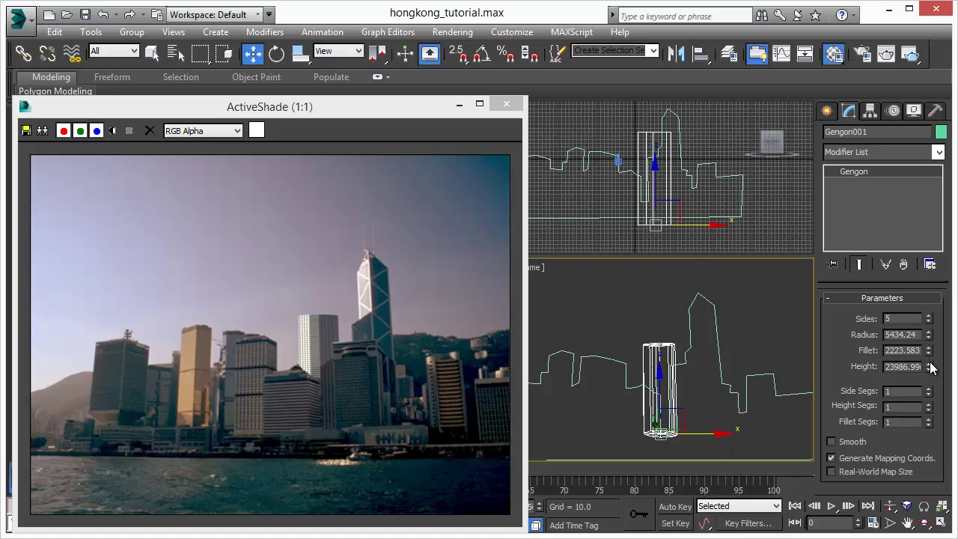
left_click_drag(930, 368, 920, 299)
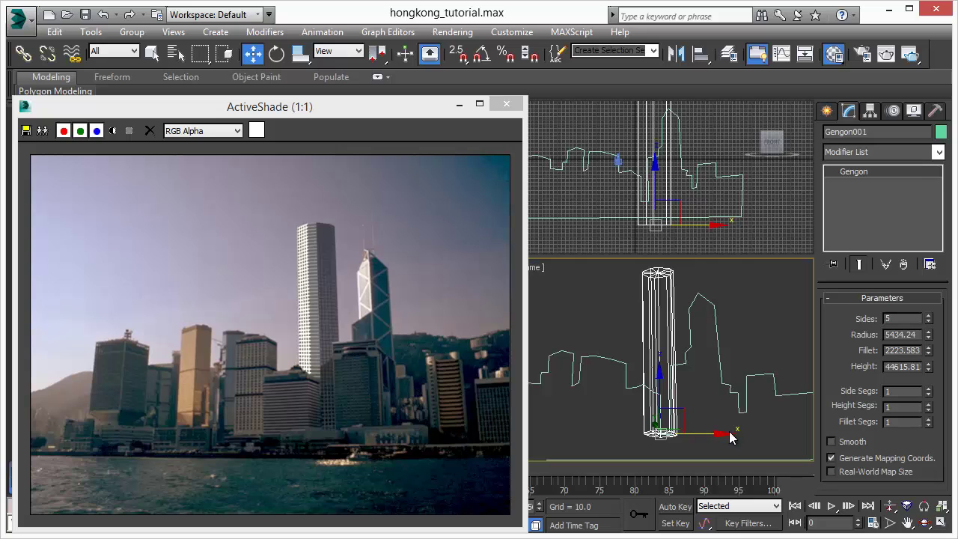
left_click_drag(726, 434, 710, 434)
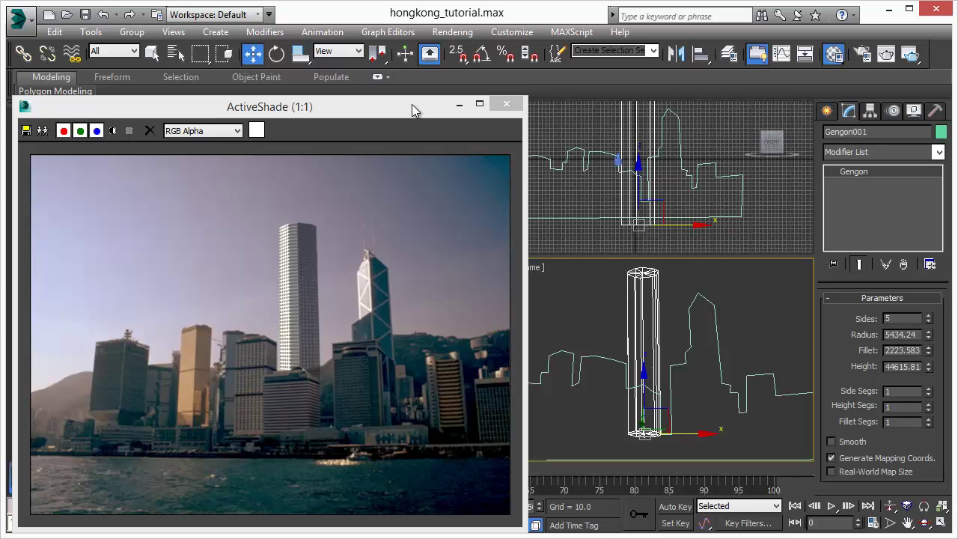
Step: Select the daylight head in the Top view, try its Sky Mult. at 0.0, and set it to 0.6
left_click_drag(338, 107, 345, 134)
left_click_drag(337, 198, 333, 201)
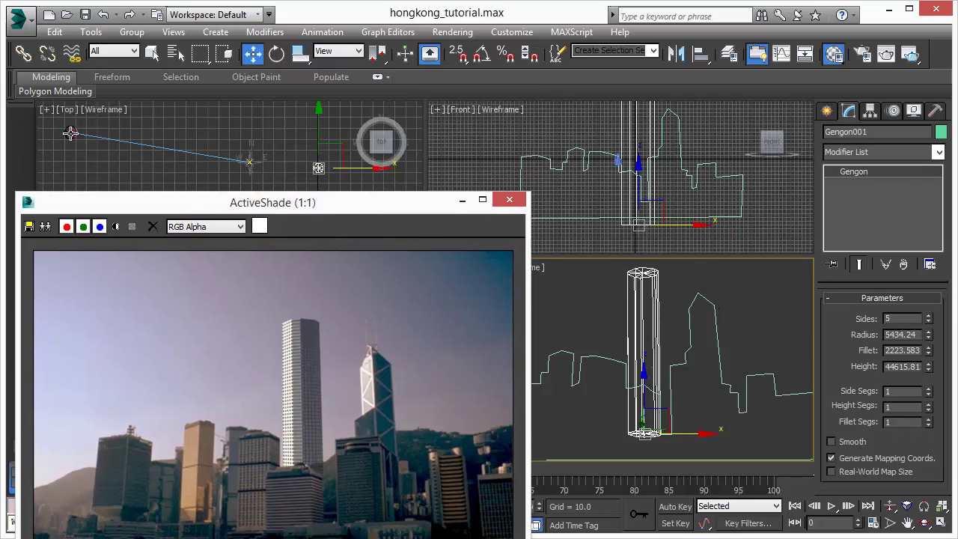
left_click(71, 132)
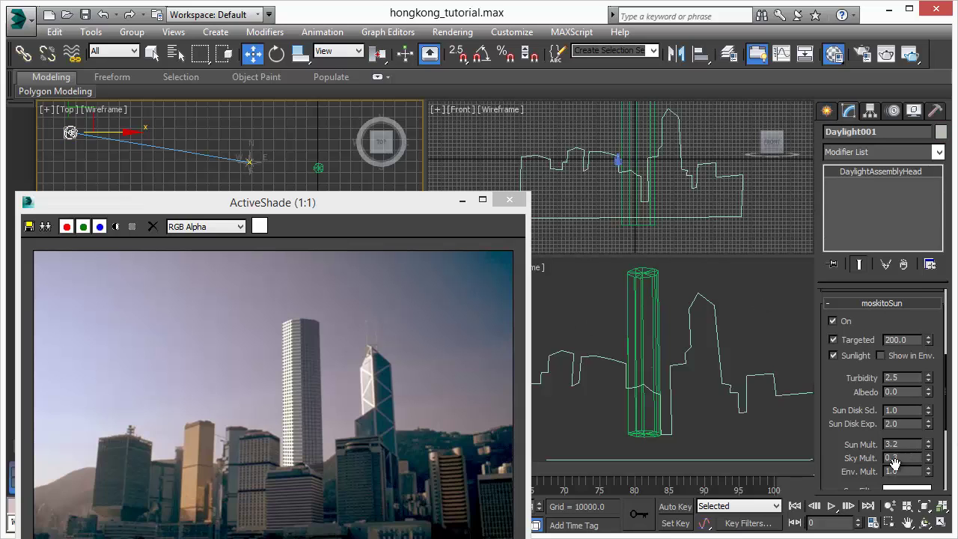
right_click(927, 459)
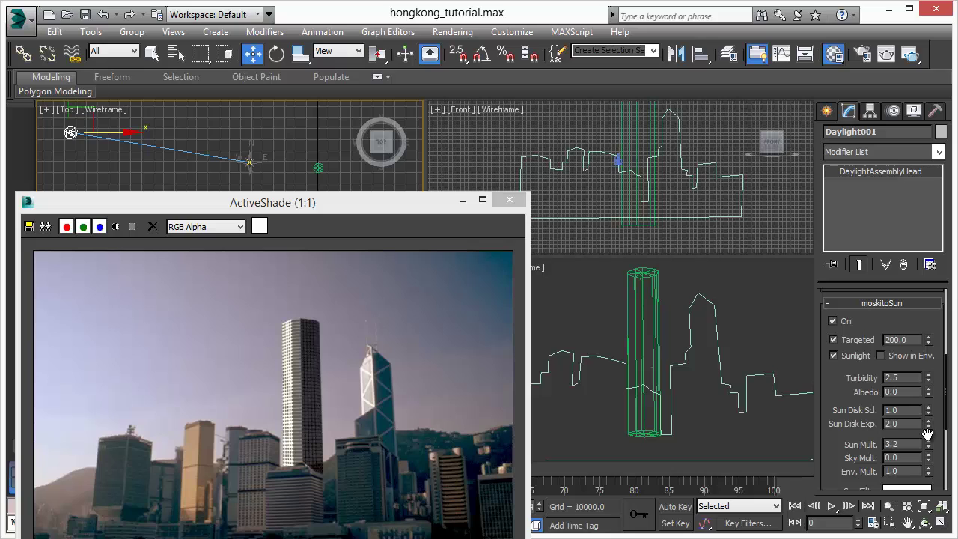
left_click_drag(930, 458, 929, 452)
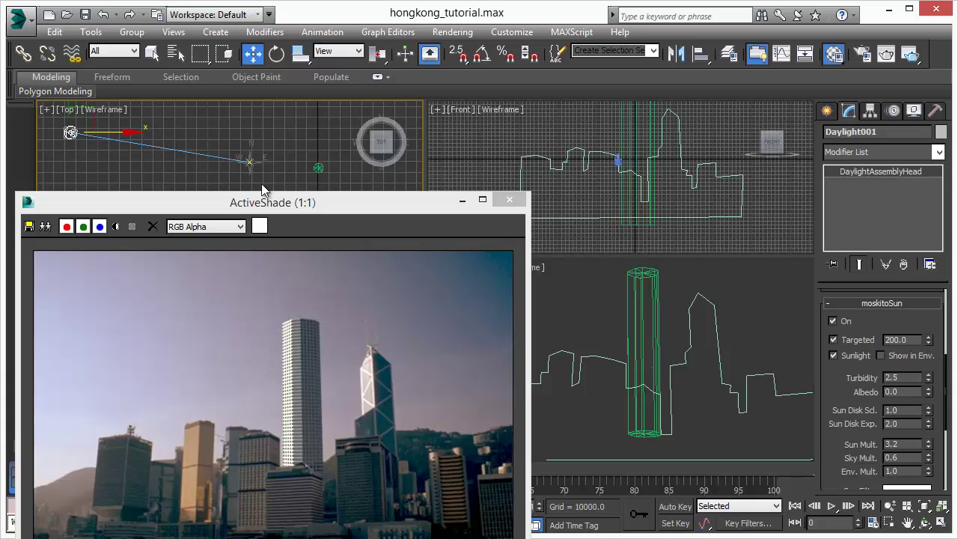
left_click_drag(285, 208, 287, 96)
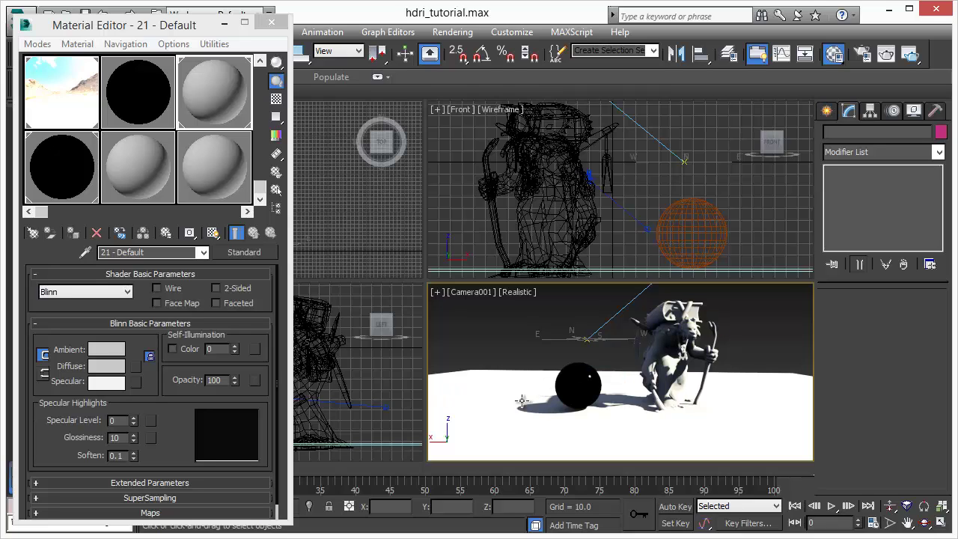
Step: Start an ActiveShade render of the figure and chrome sphere scene, and place it beside the Material Editor
left_click(910, 55)
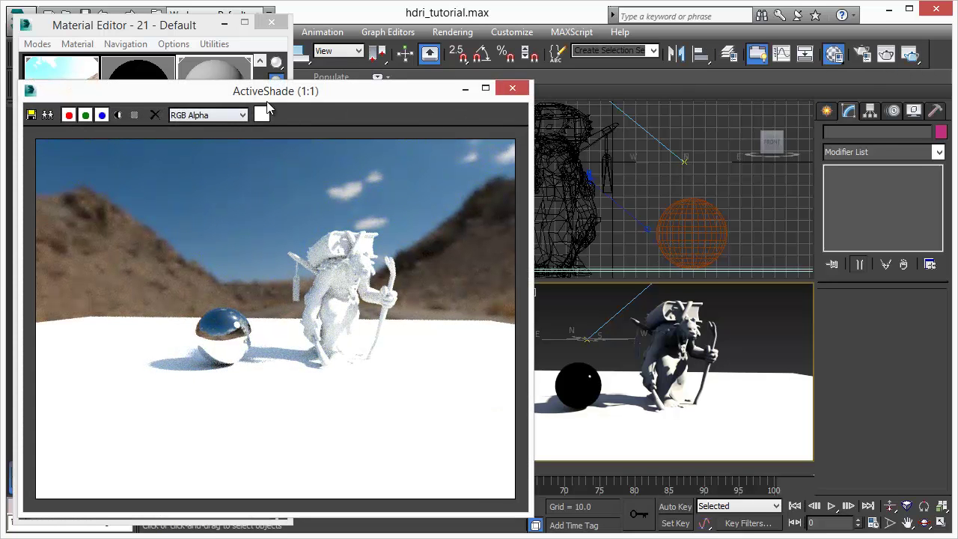
left_click_drag(316, 92, 615, 86)
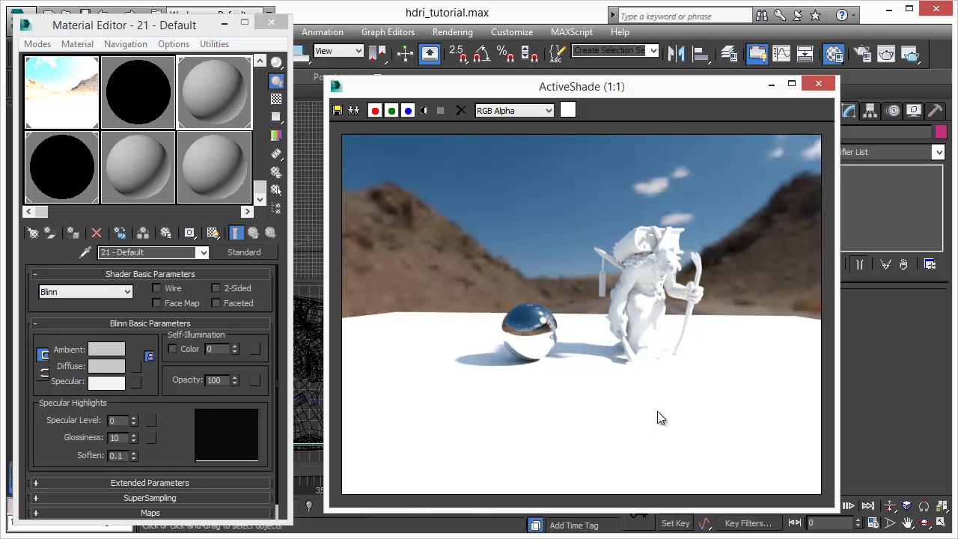
Step: Close the ActiveShade render, change the 21 - Default material to Matte/Shadow/Reflection, and instance Map #0 as its Camera Mapped Background
left_click(819, 83)
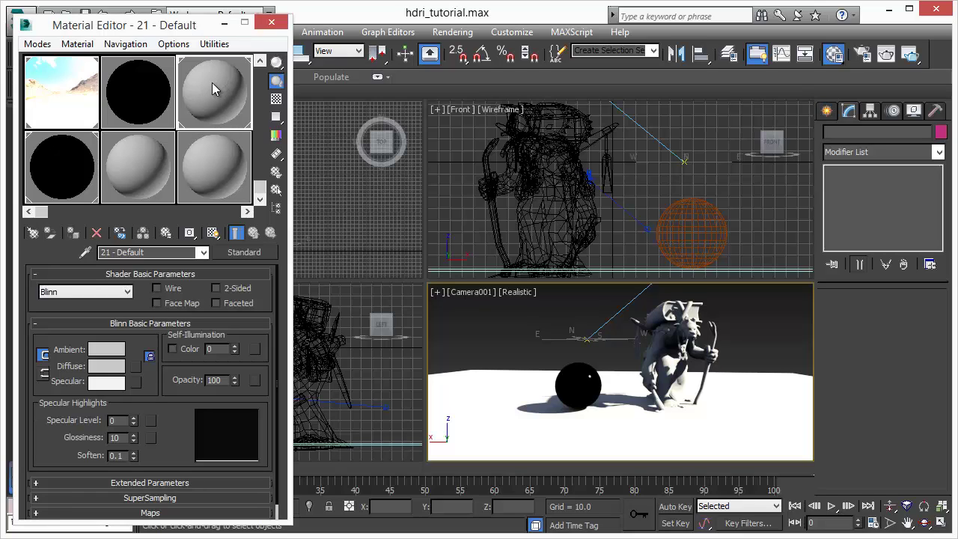
left_click(244, 252)
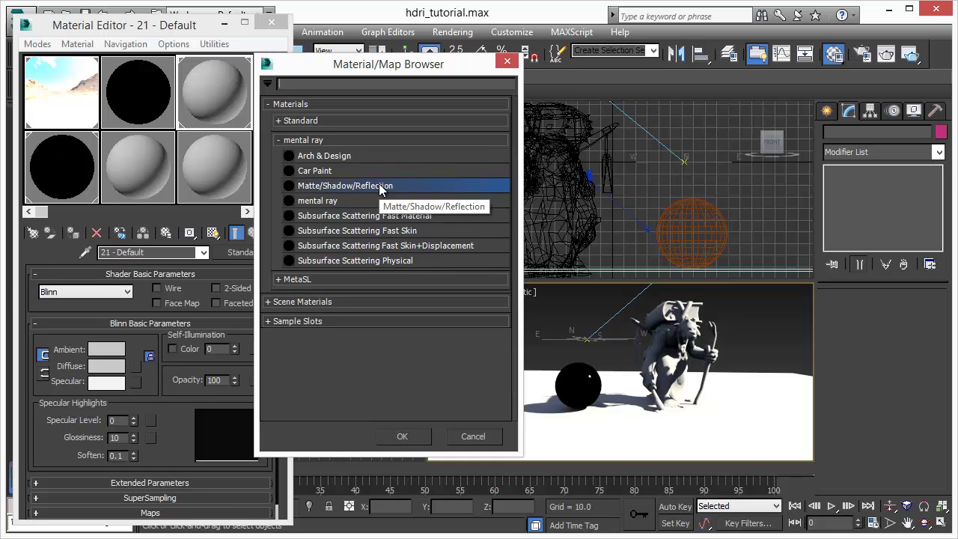
left_click(267, 83)
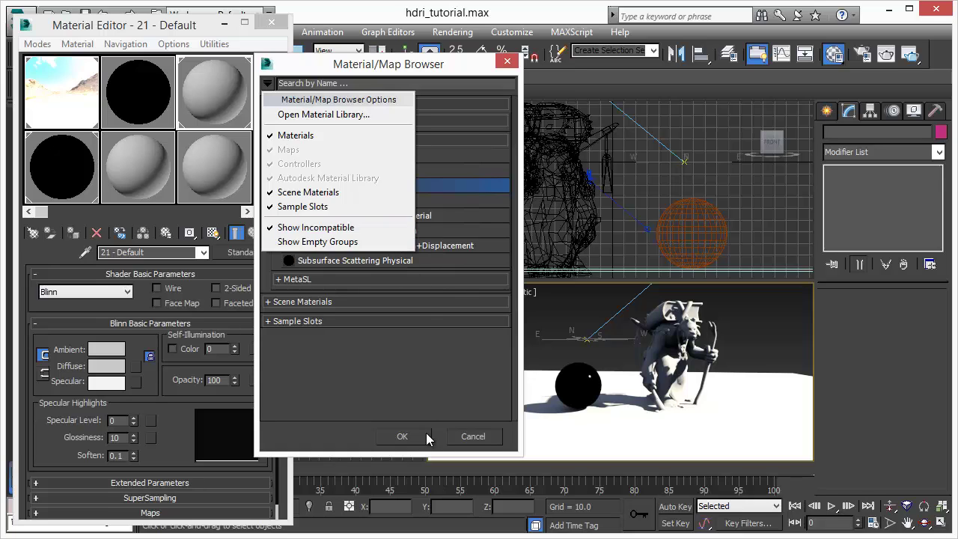
left_click(389, 368)
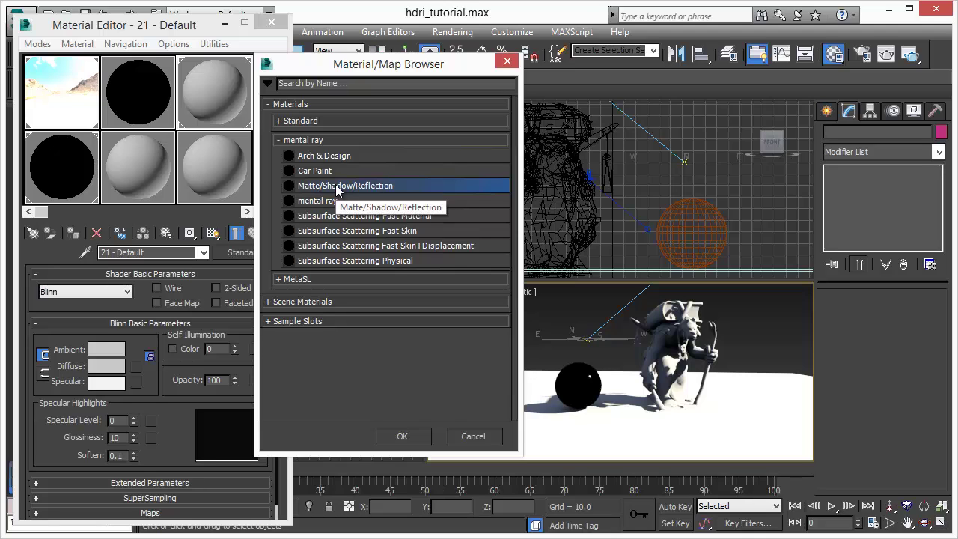
double_click(374, 187)
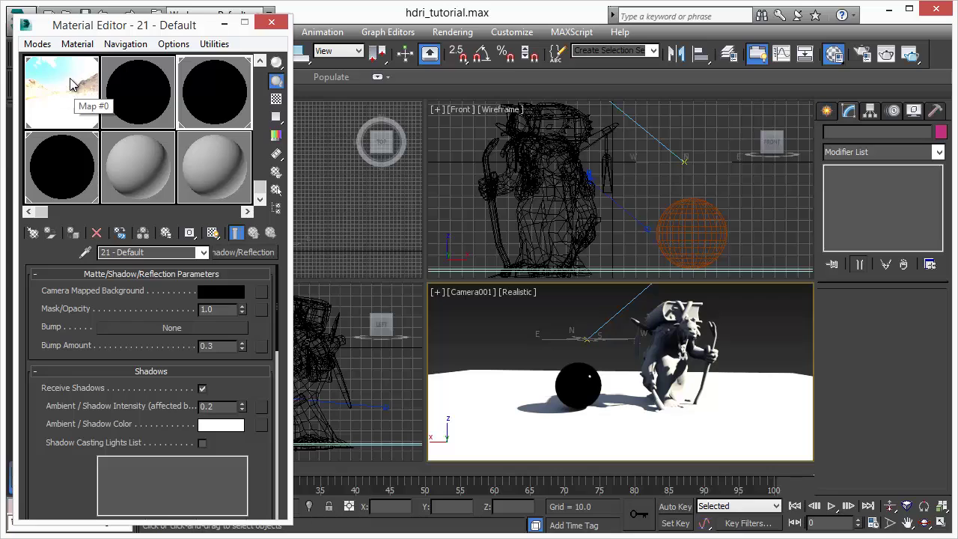
left_click_drag(70, 84, 261, 291)
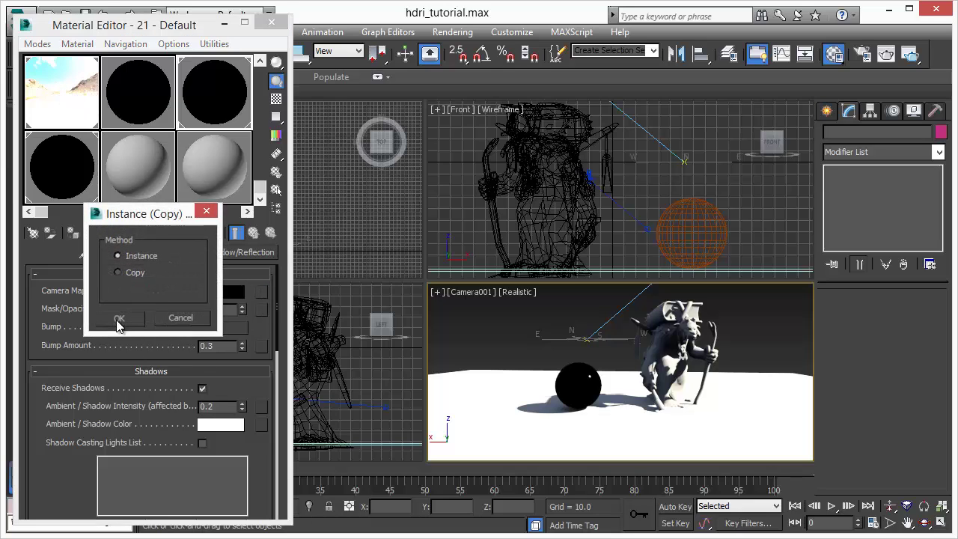
left_click(118, 319)
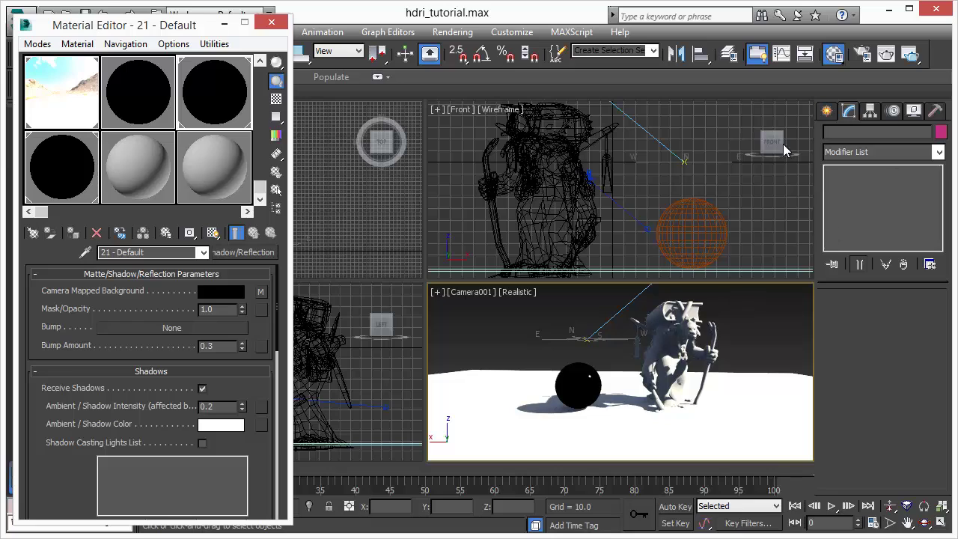
Step: Collapse the material's Reflections, Indirect Illumination and Direct Illumination rollouts, and start a new ActiveShade render of the scene
left_click_drag(47, 494, 40, 283)
scroll(34, 333, "down", 1)
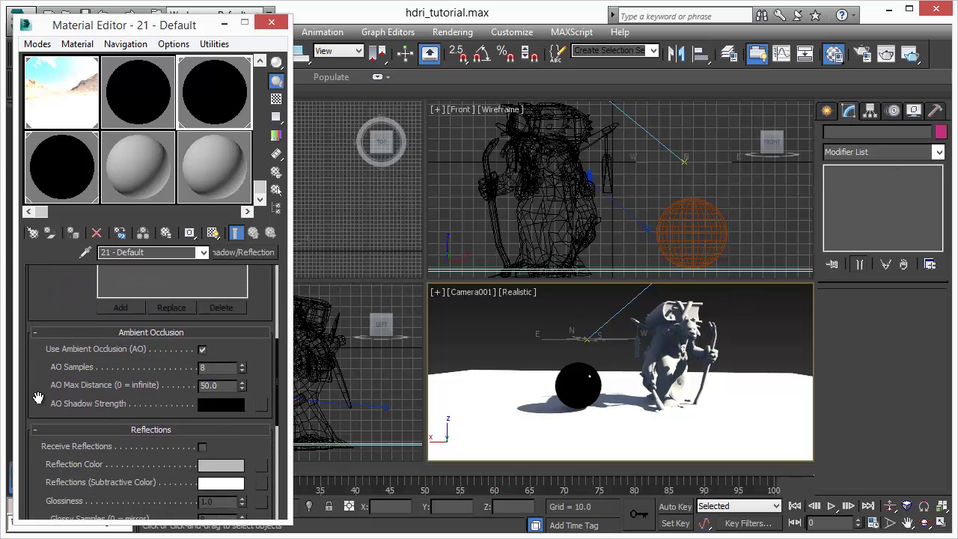
scroll(38, 337, "down", 1)
scroll(36, 314, "down", 5)
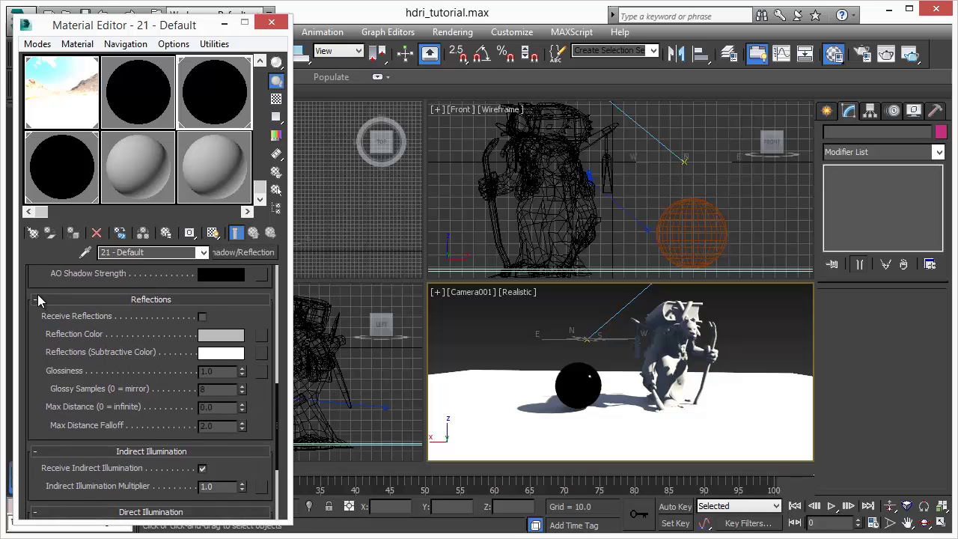
left_click(36, 299)
left_click(38, 315)
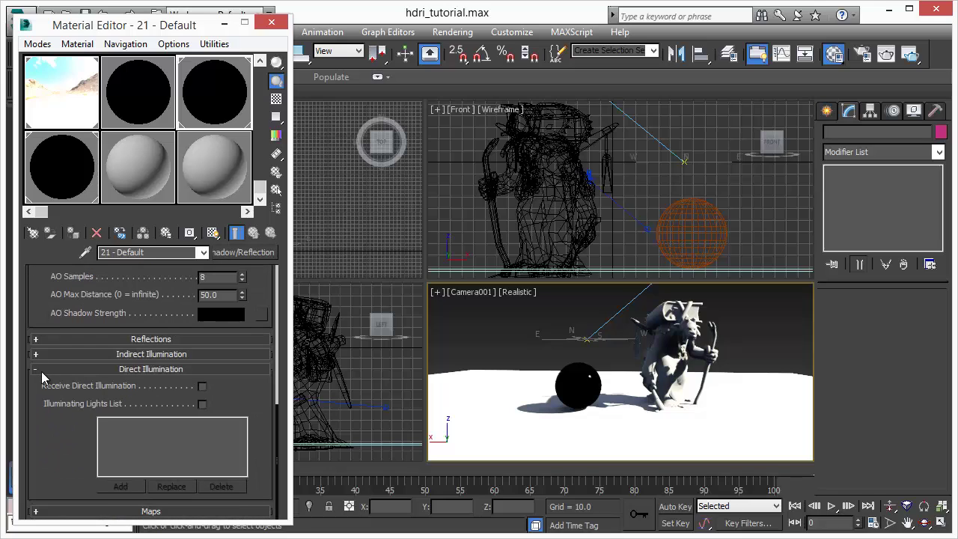
left_click(41, 371)
scroll(63, 321, "up", 8)
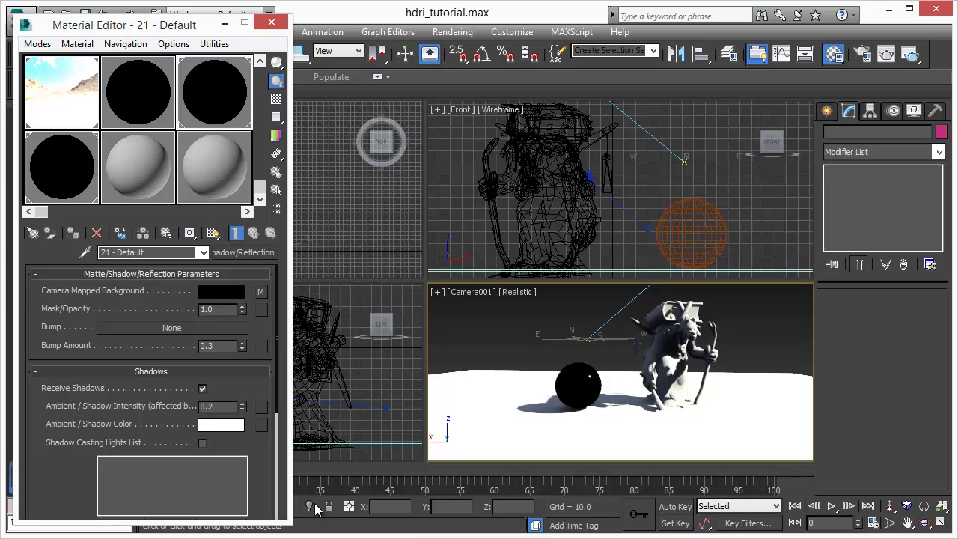
left_click(912, 56)
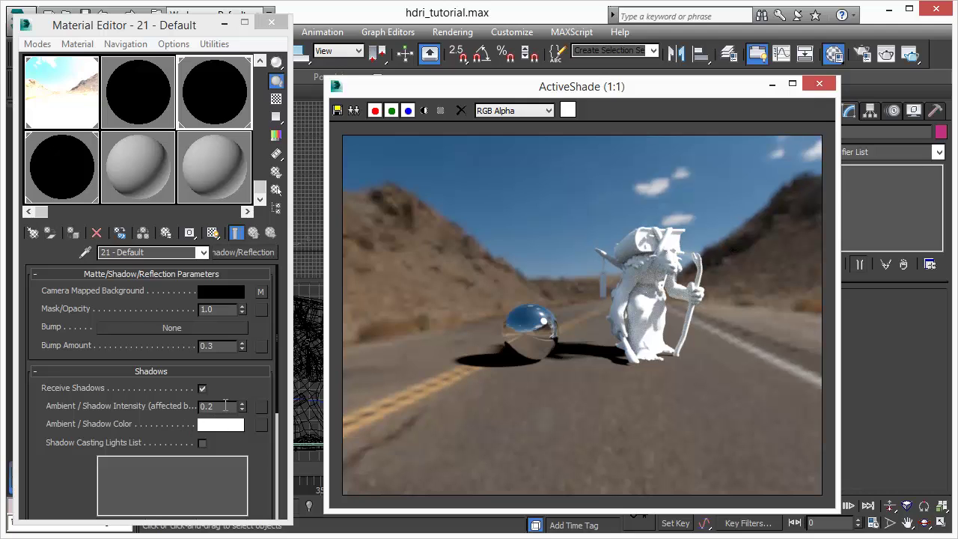
Step: Raise the matte material's Ambient / Shadow Intensity to 4.81
scroll(230, 374, "down", 1)
scroll(230, 367, "down", 2)
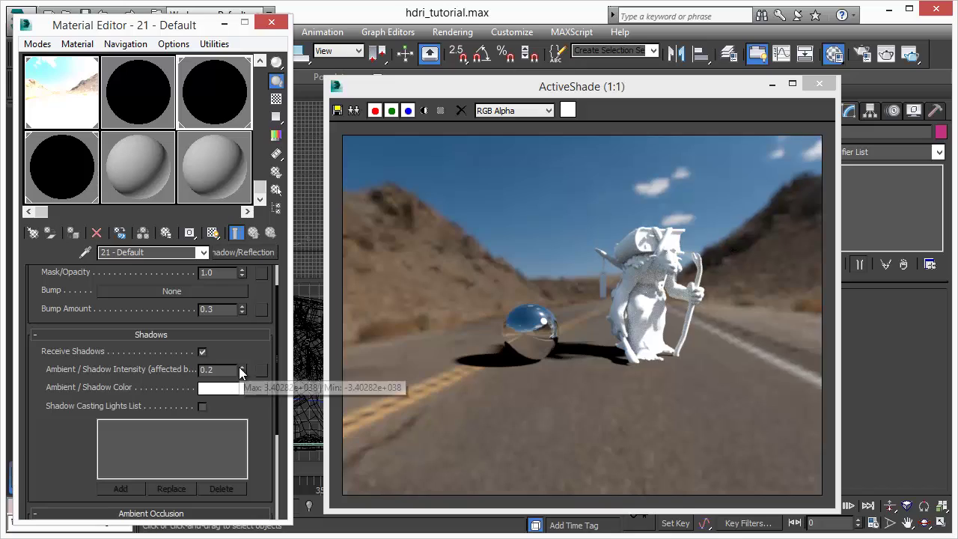
left_click_drag(240, 369, 223, 57)
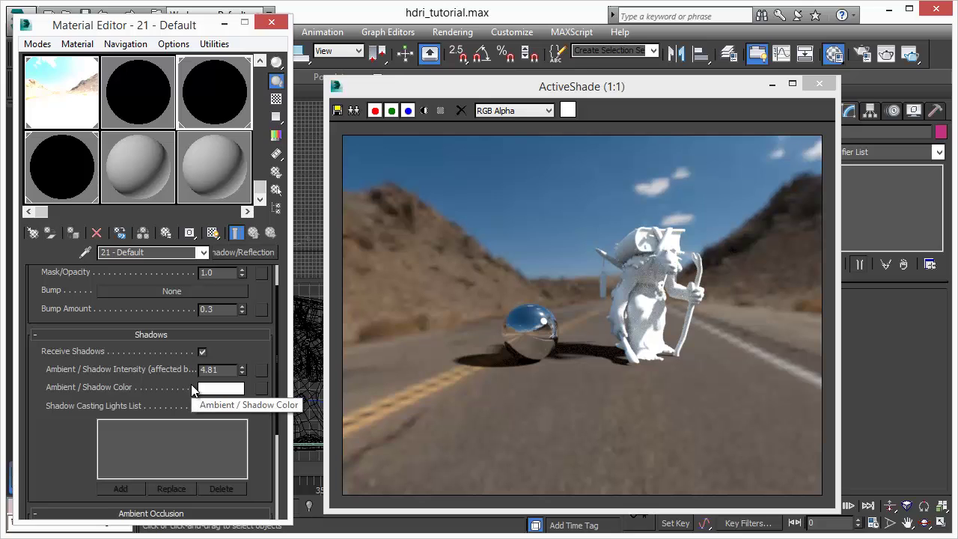
Step: Review the environment map and mr Photographic Exposure Control settings in Environment and Effects, and close the dialog
left_click(516, 33)
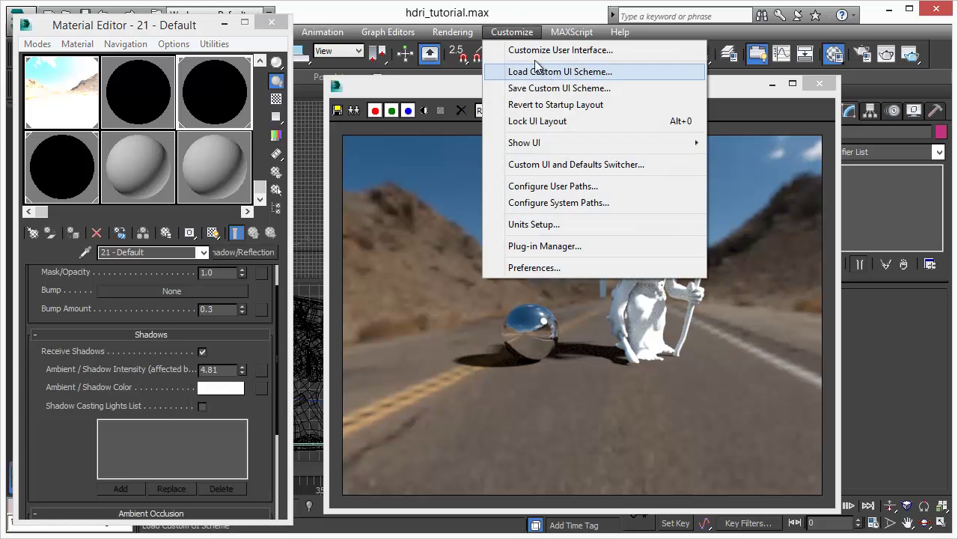
mouse_move(457, 33)
left_click(483, 149)
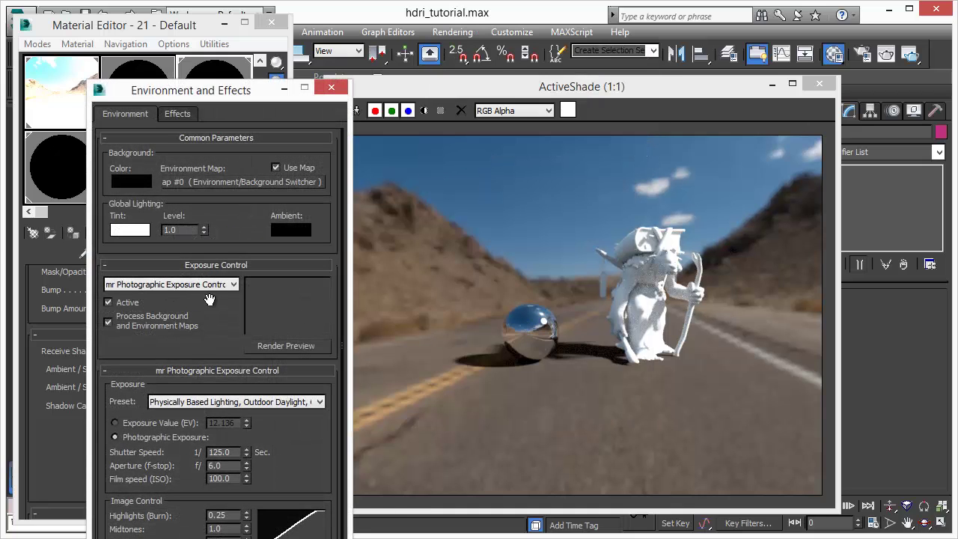
left_click_drag(263, 83, 361, 7)
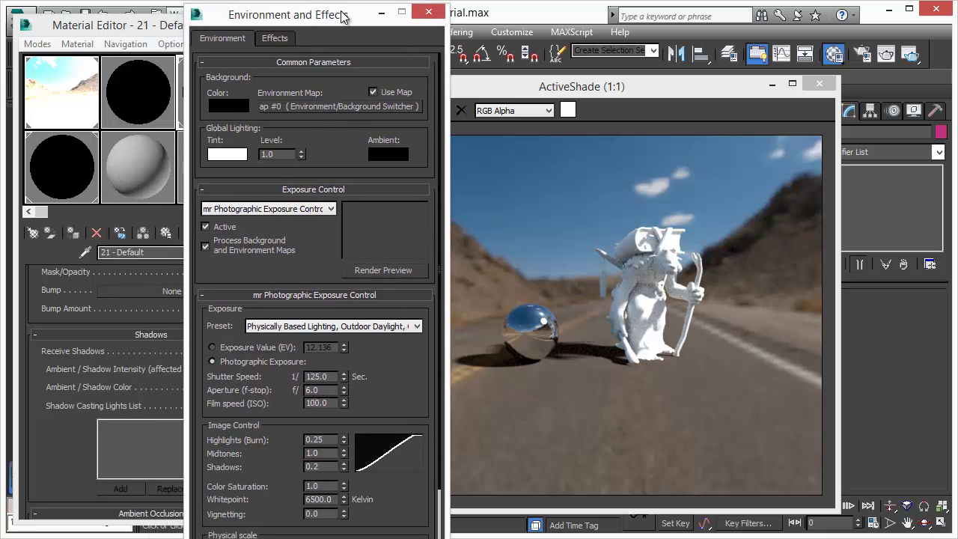
left_click_drag(417, 385, 414, 265)
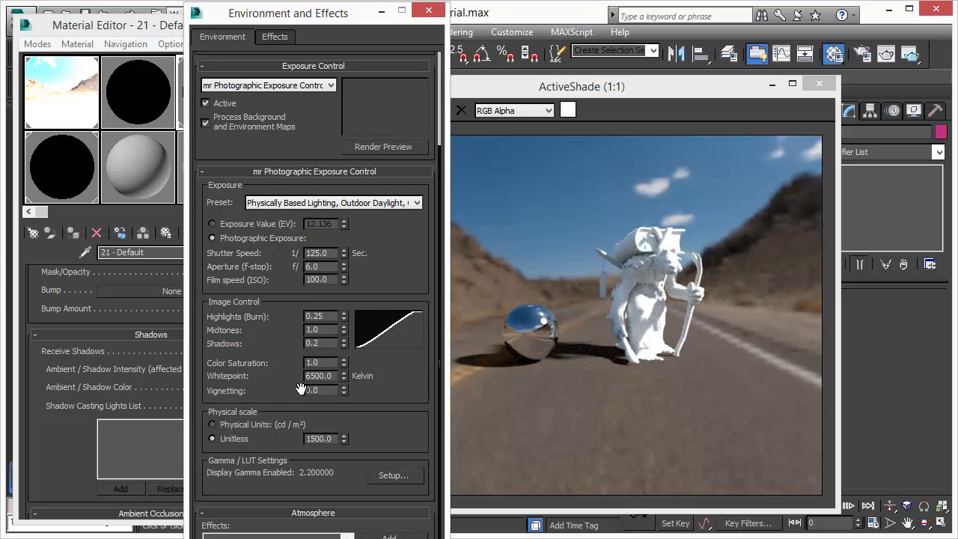
left_click(428, 13)
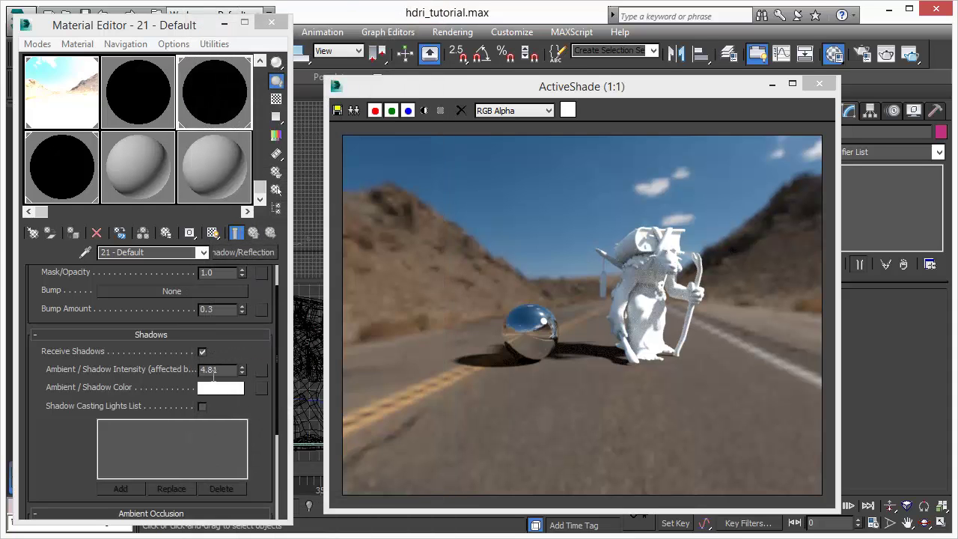
Step: Try the matte material's Ambient / Shadow Intensity at about 16, 117.086 and 58.543, and settle on 29.272
left_click_drag(241, 369, 253, 193)
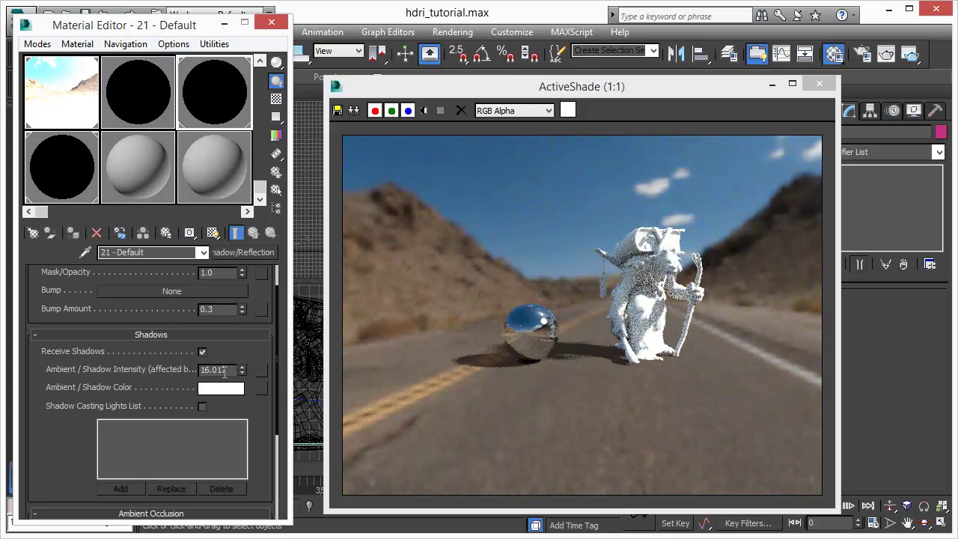
left_click_drag(242, 369, 242, 342)
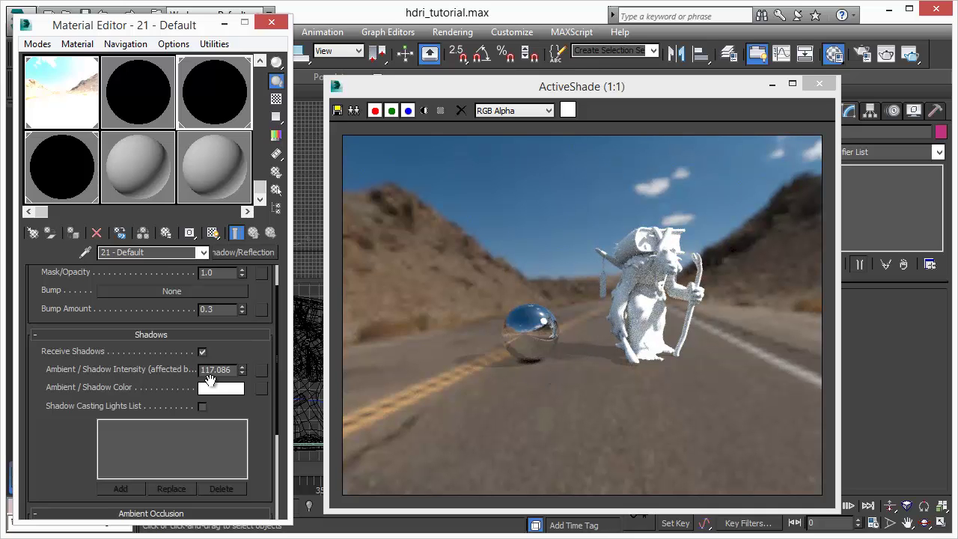
left_click_drag(242, 372, 234, 369)
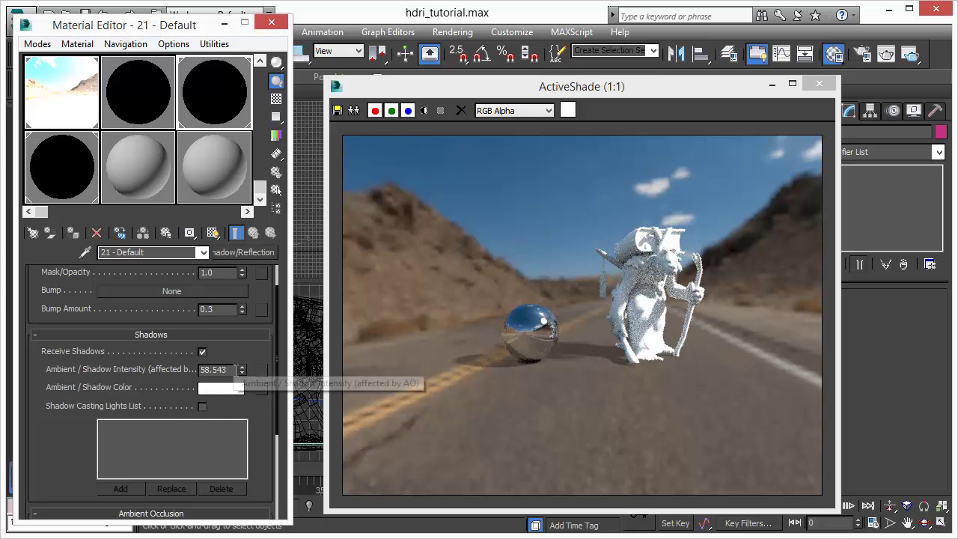
left_click_drag(243, 367, 242, 378)
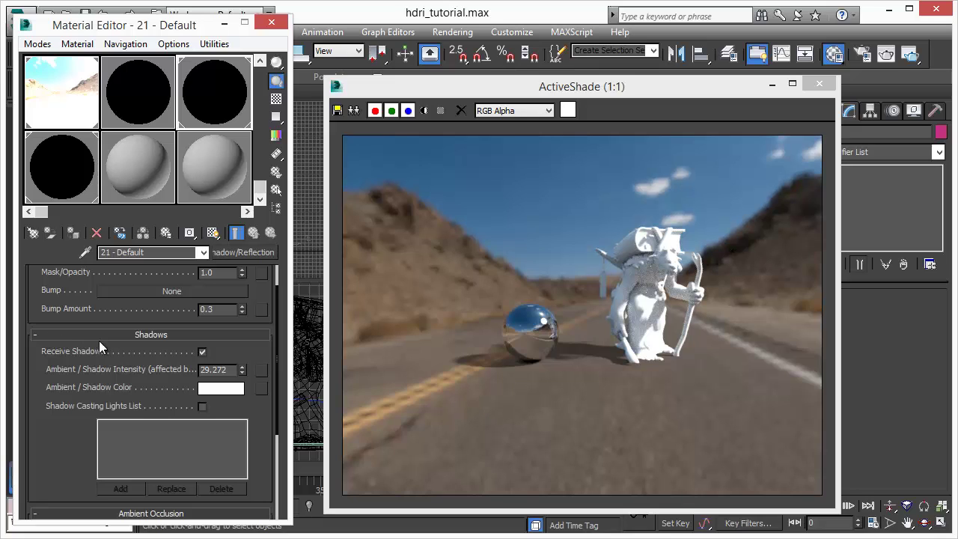
Step: Collapse the Shadows and Ambient Occlusion rollouts, expand Reflections, and enable Receive Reflections for the matte material
left_click(40, 335)
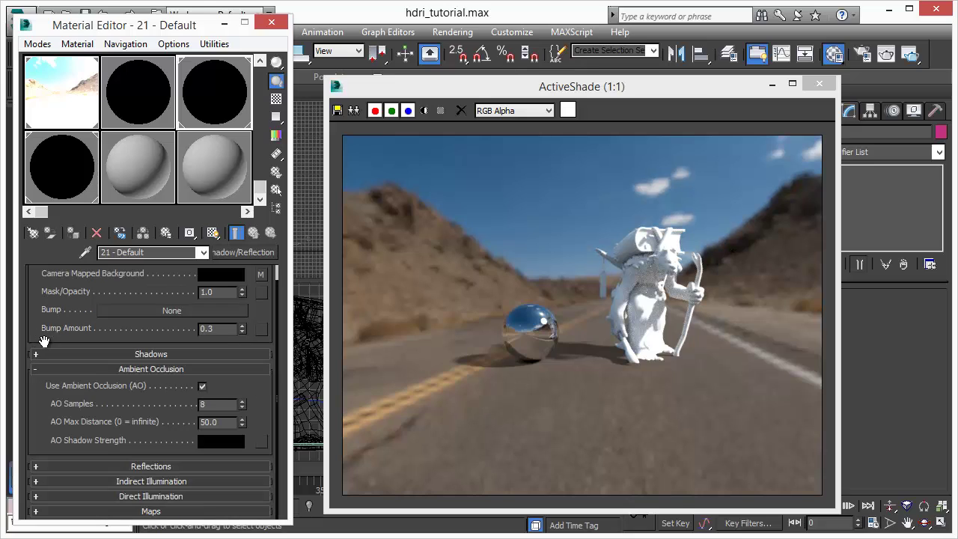
left_click(41, 370)
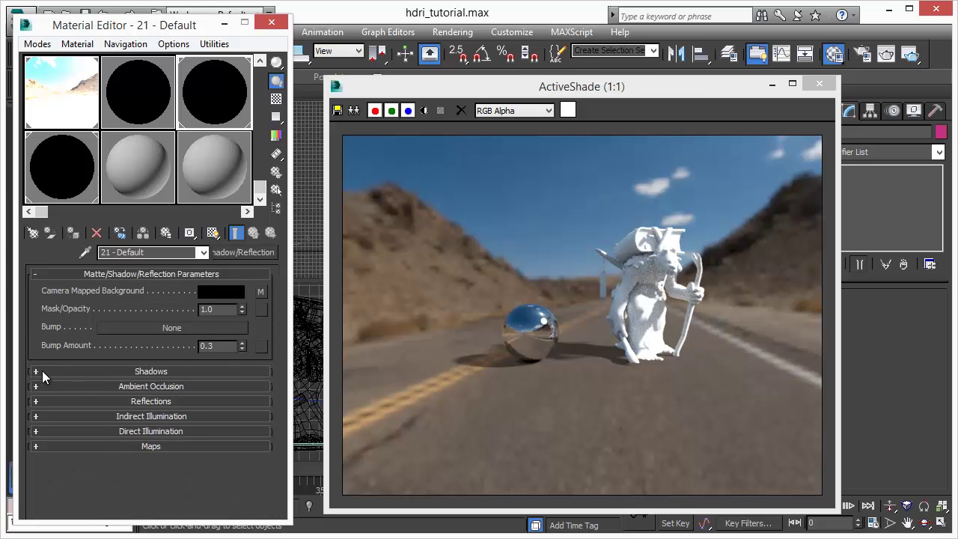
left_click(44, 401)
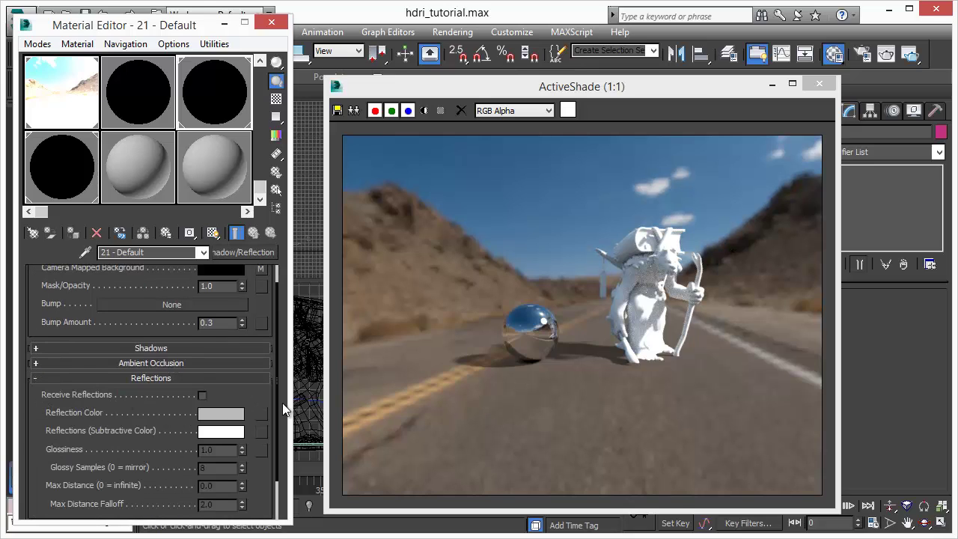
left_click_drag(231, 384, 232, 302)
left_click(201, 347)
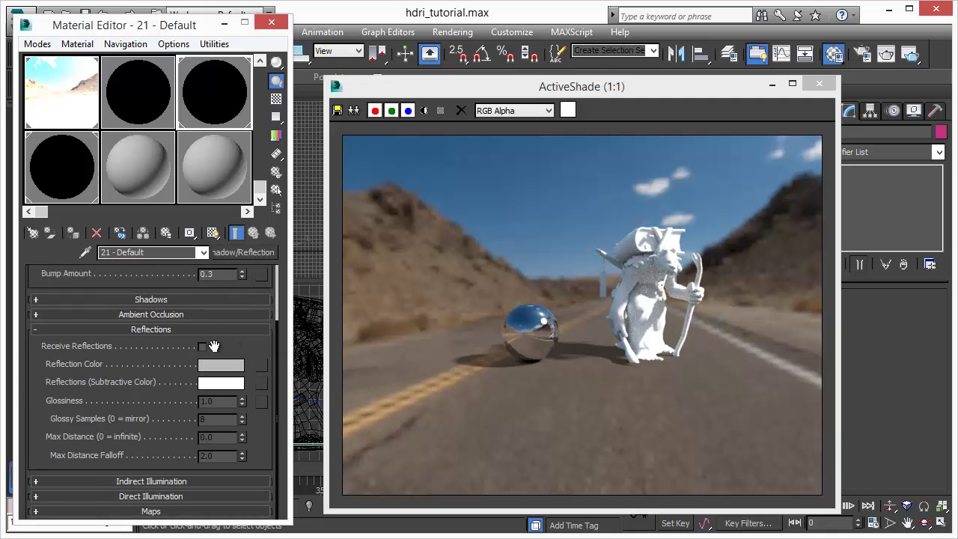
left_click(205, 347)
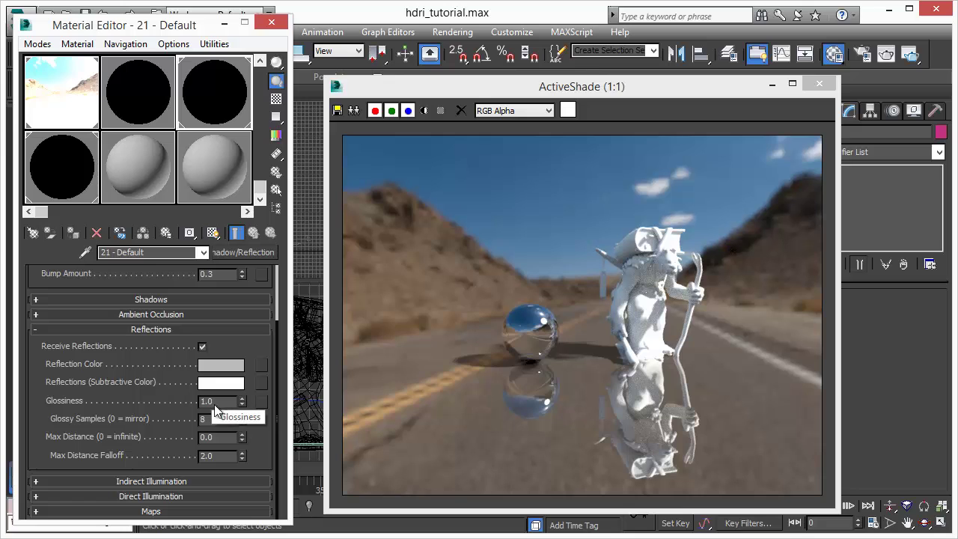
Step: Try reflection Glossiness values of 0.1, 0.6 and 0.66, and return it to 1.0
left_click_drag(241, 401, 242, 441)
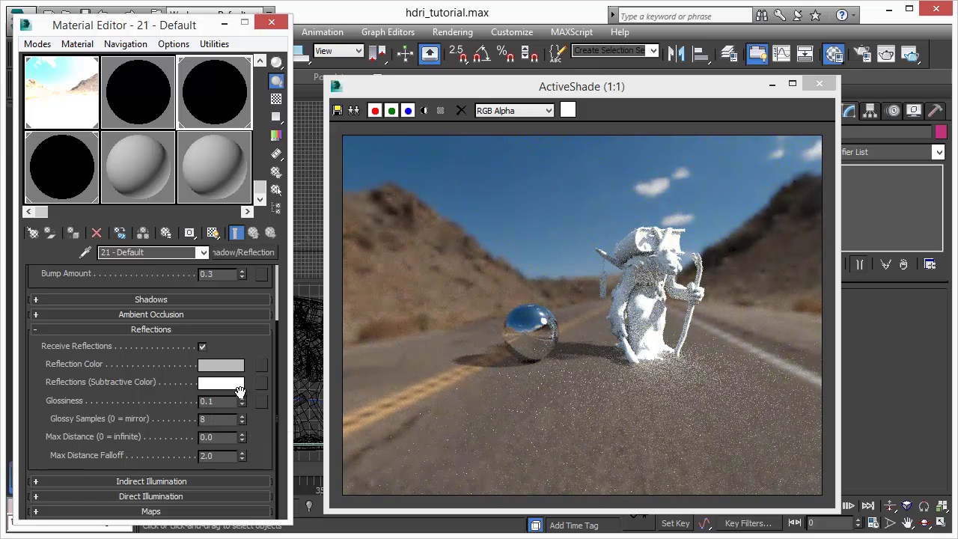
left_click_drag(243, 401, 241, 392)
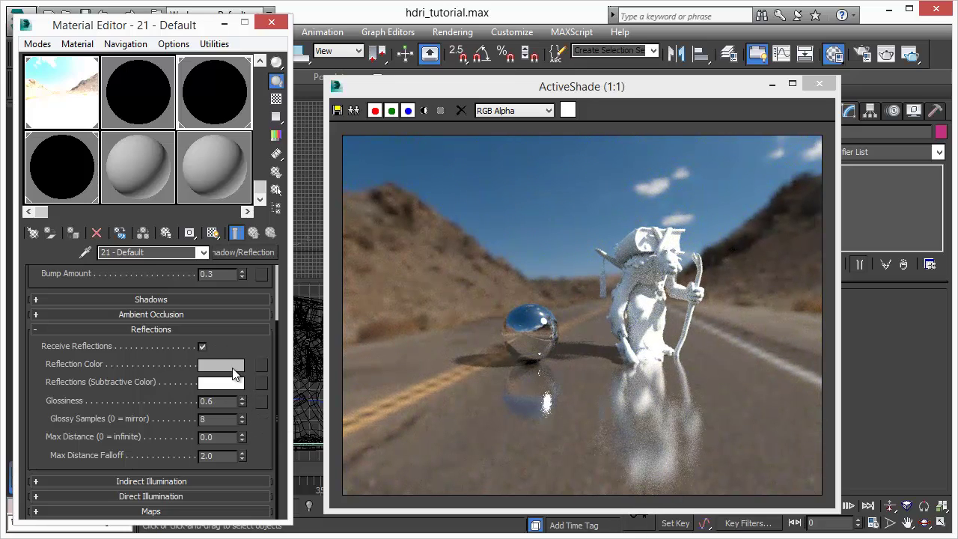
left_click_drag(242, 396, 242, 392)
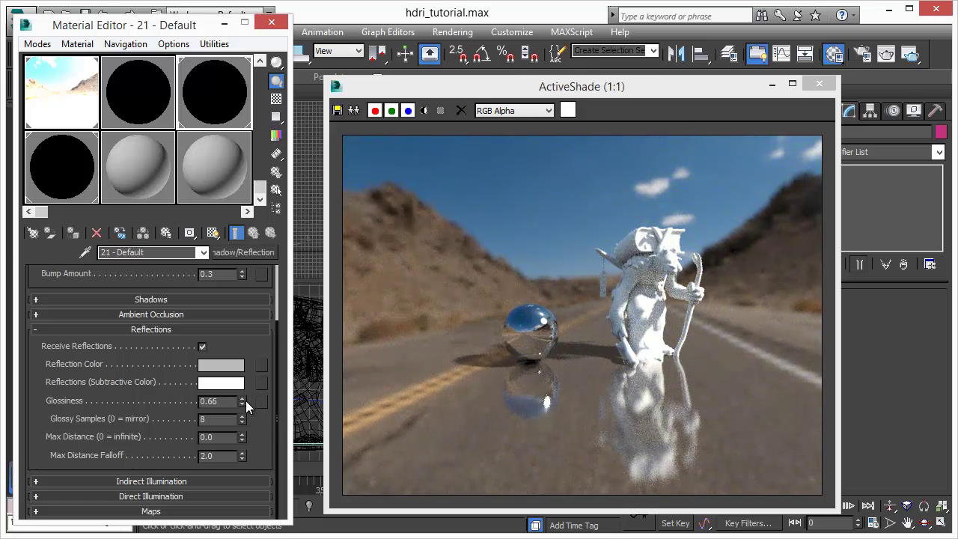
left_click_drag(242, 399, 242, 375)
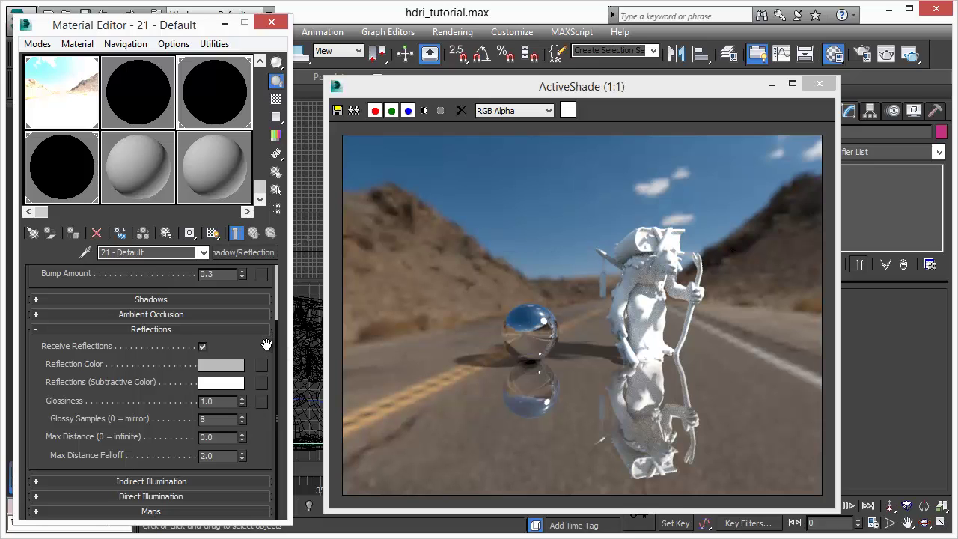
Step: Check the ActiveShade render's alpha channel and switch back to the full-color image
scroll(261, 359, "up", 3)
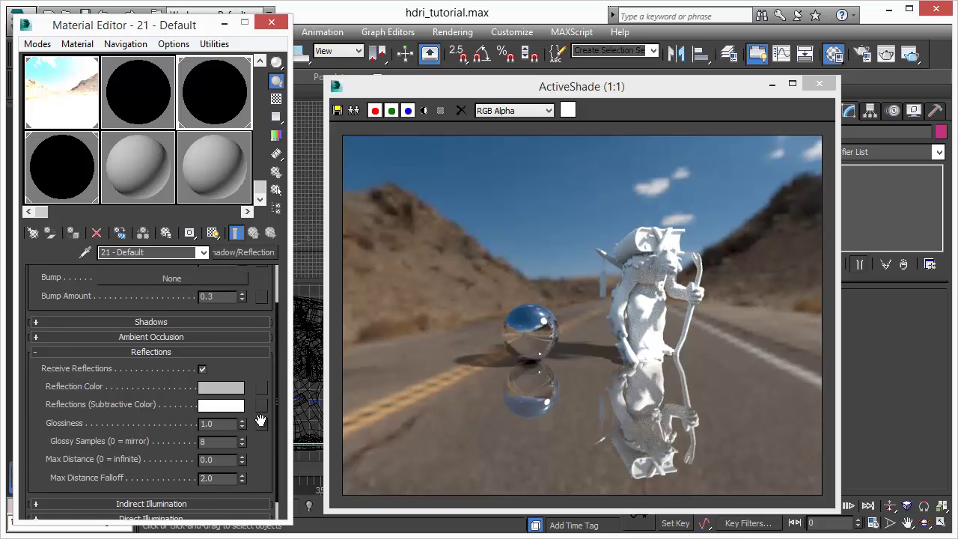
left_click(425, 111)
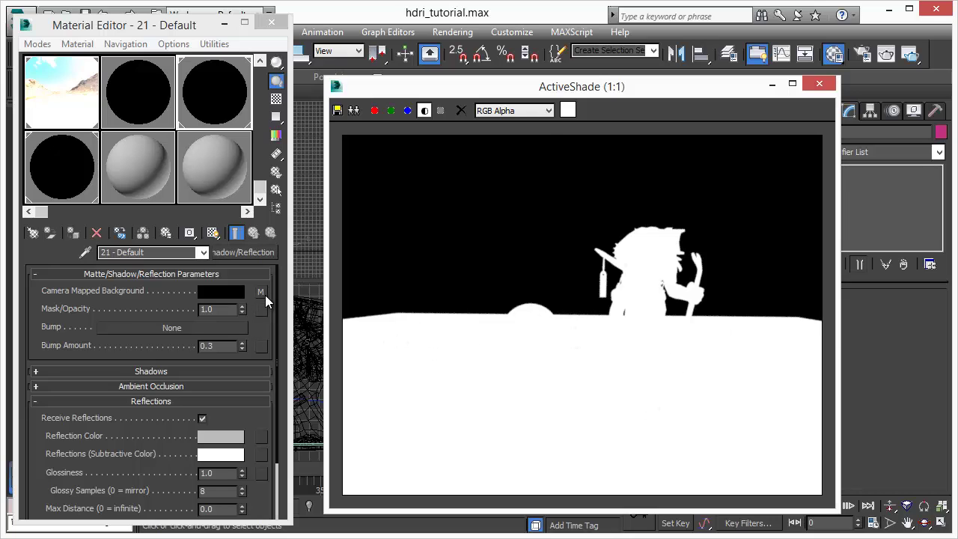
left_click(425, 111)
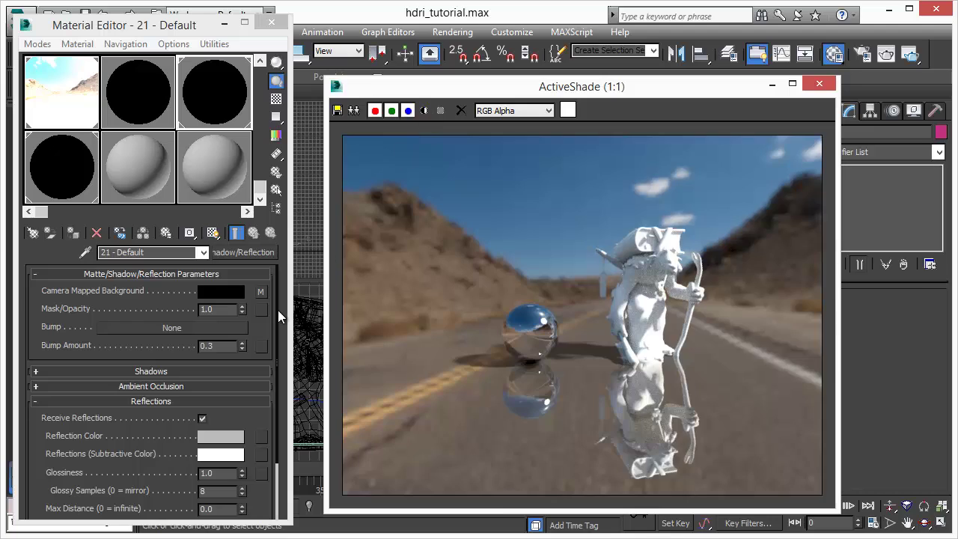
Step: Replace the matte material's Camera Mapped Background bitmap with an Environment/Background Camera Map, keeping the old map as a sub-map
left_click(258, 288)
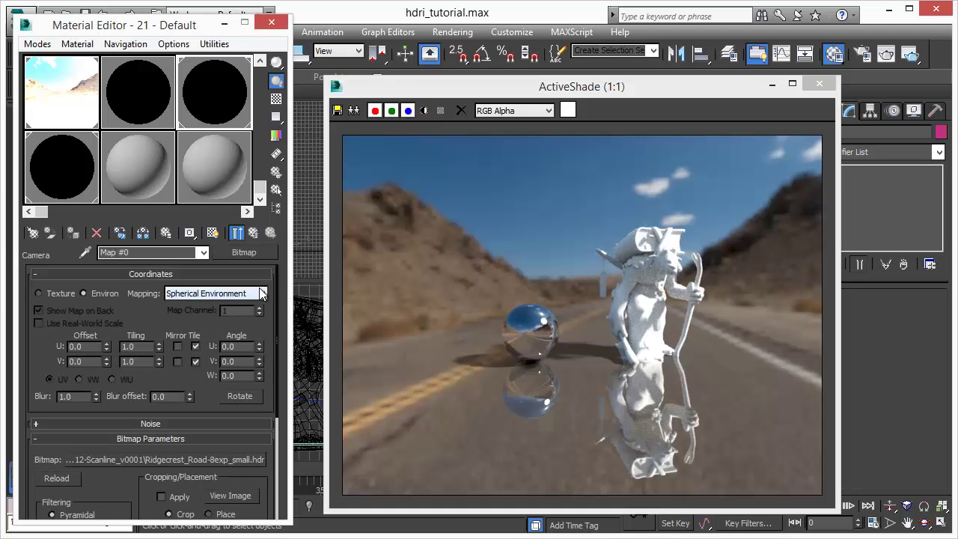
left_click(252, 253)
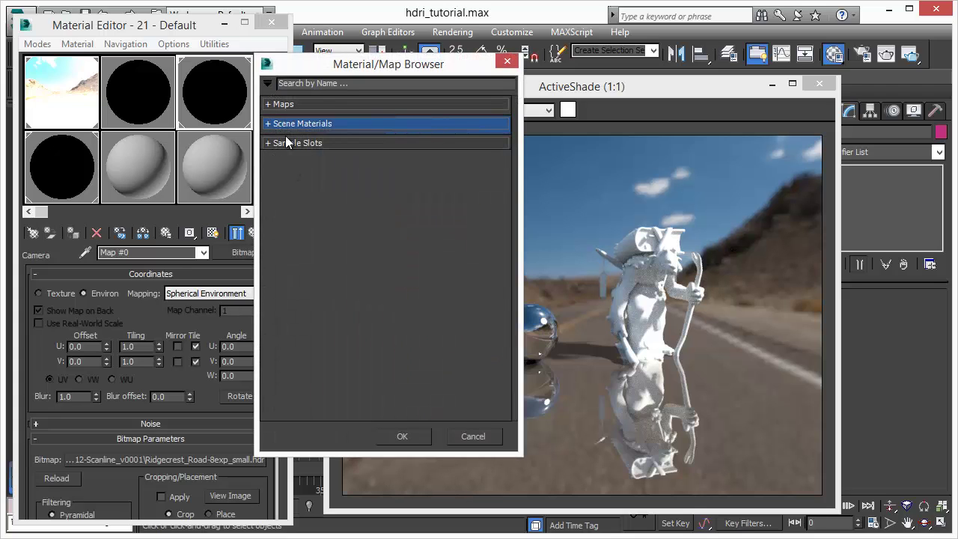
left_click(274, 127)
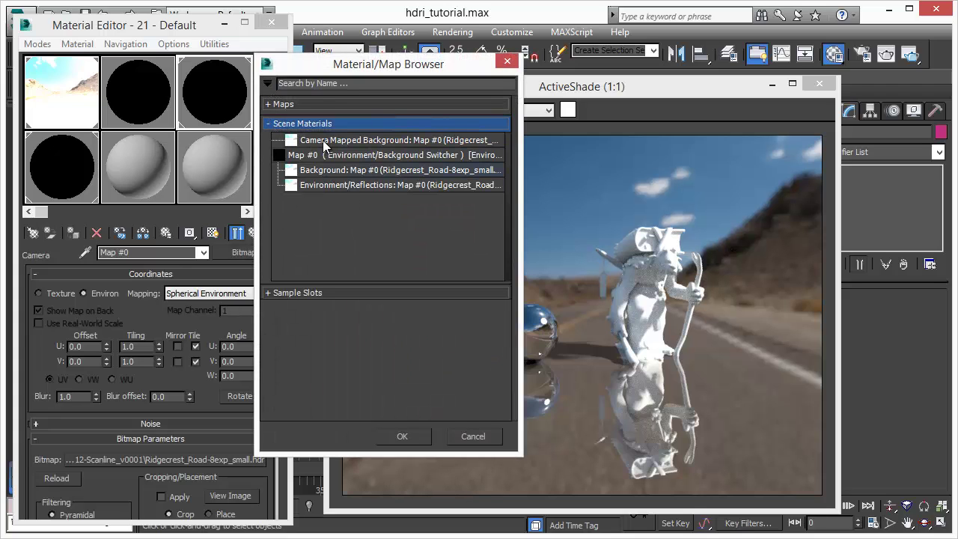
left_click(272, 104)
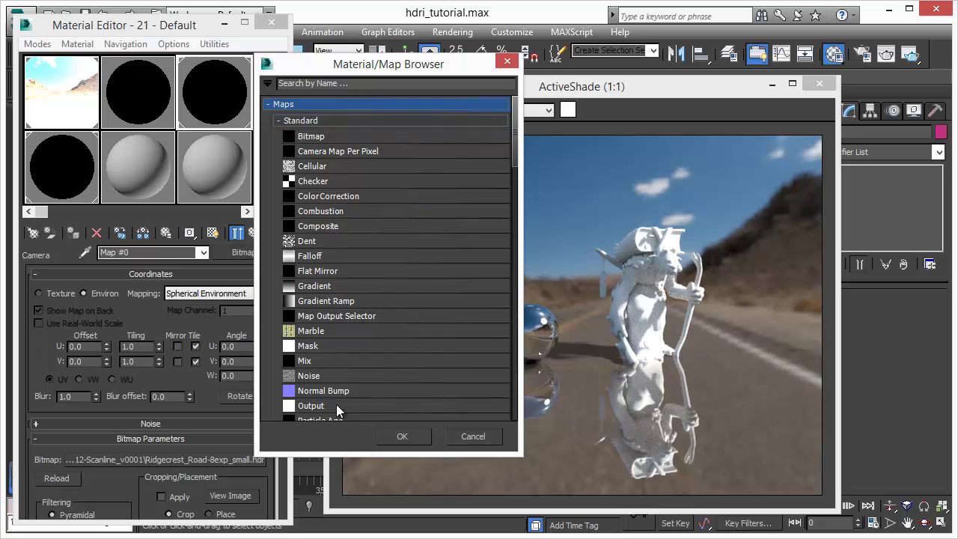
left_click(282, 119)
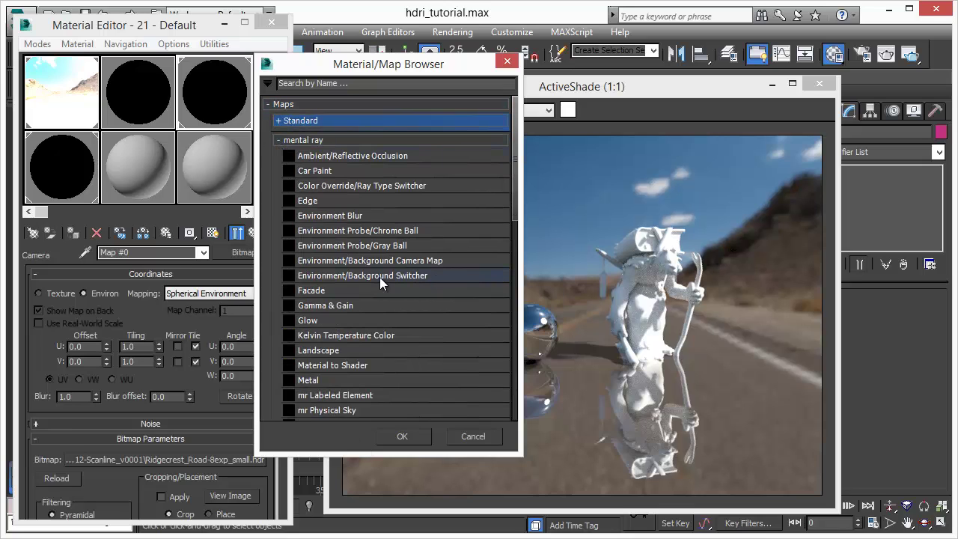
left_click(415, 262)
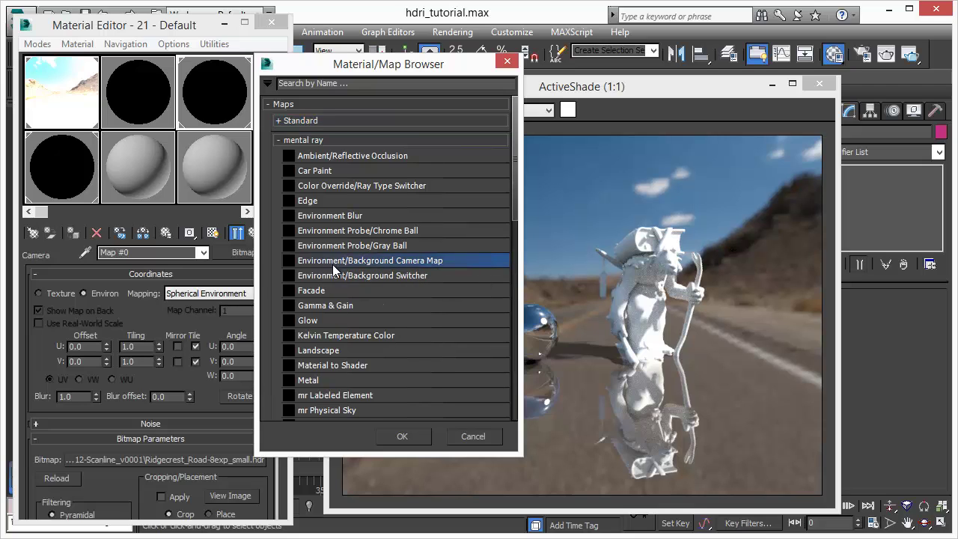
left_click(403, 436)
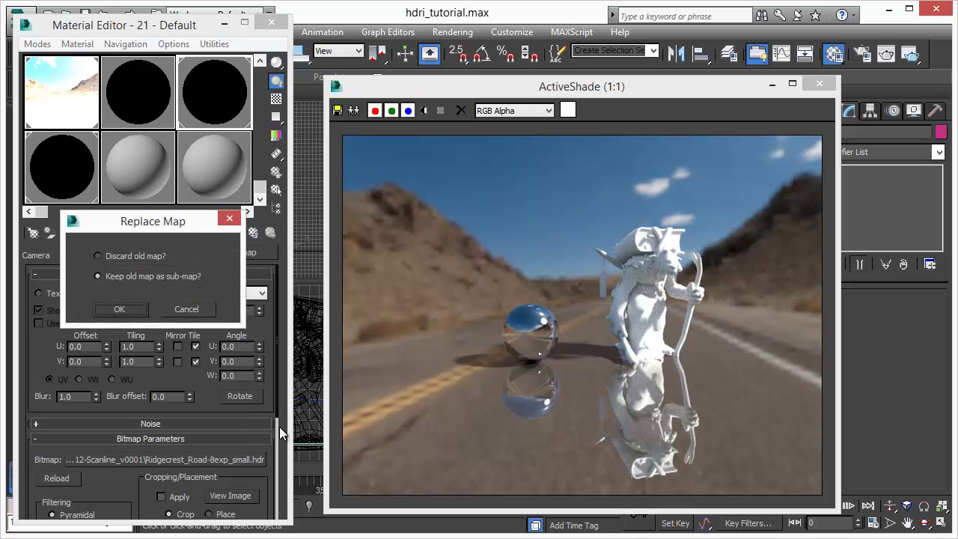
left_click(125, 308)
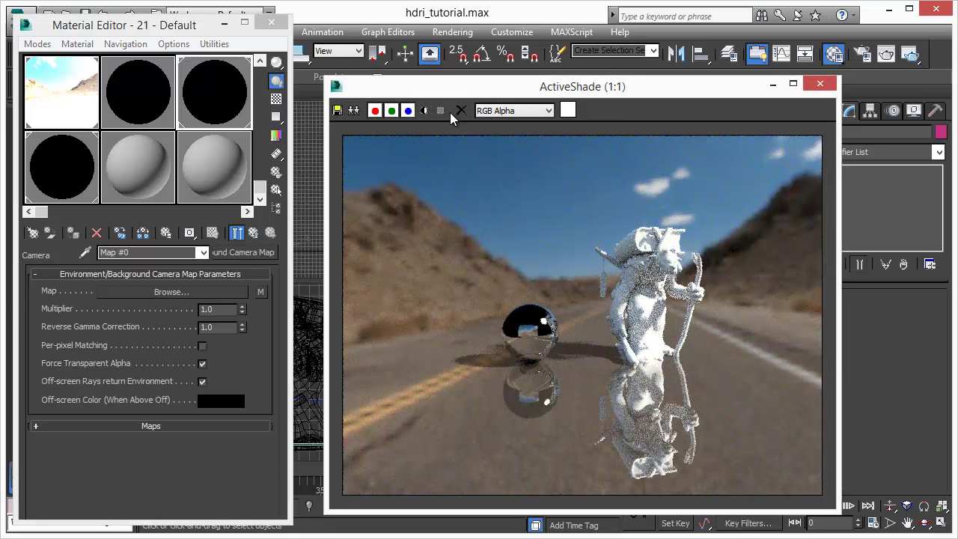
Step: Inspect the alpha channel of the re-rendered ActiveShade image and return to the full-color view
left_click(424, 111)
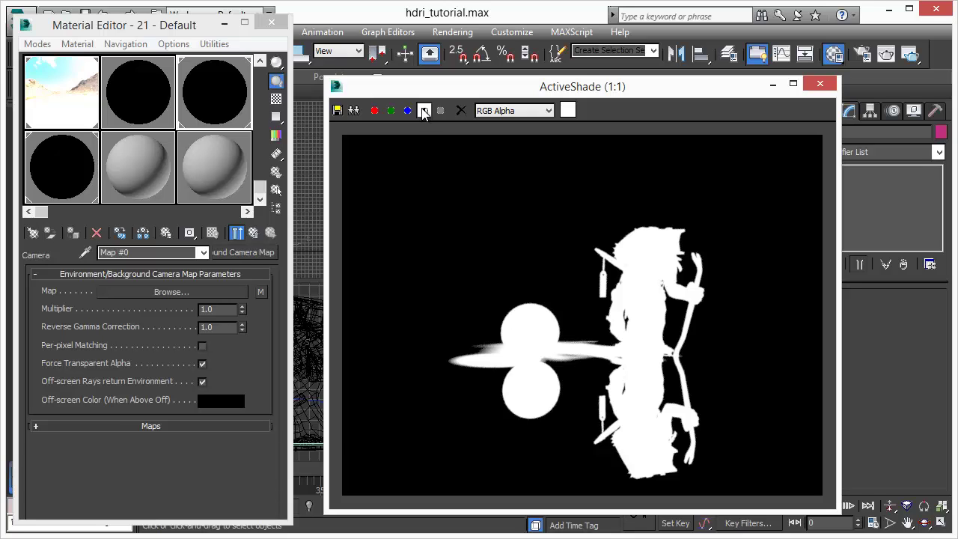
left_click(423, 112)
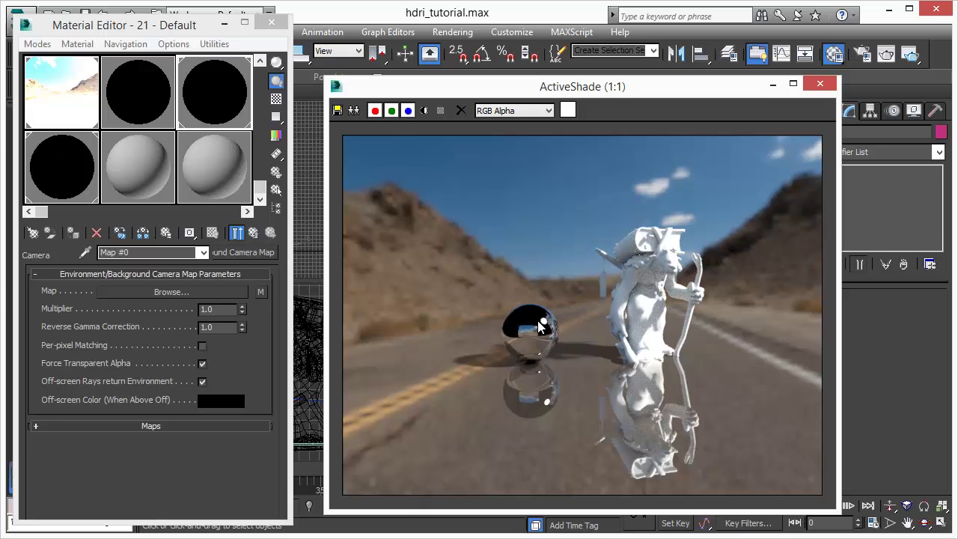
left_click(259, 333)
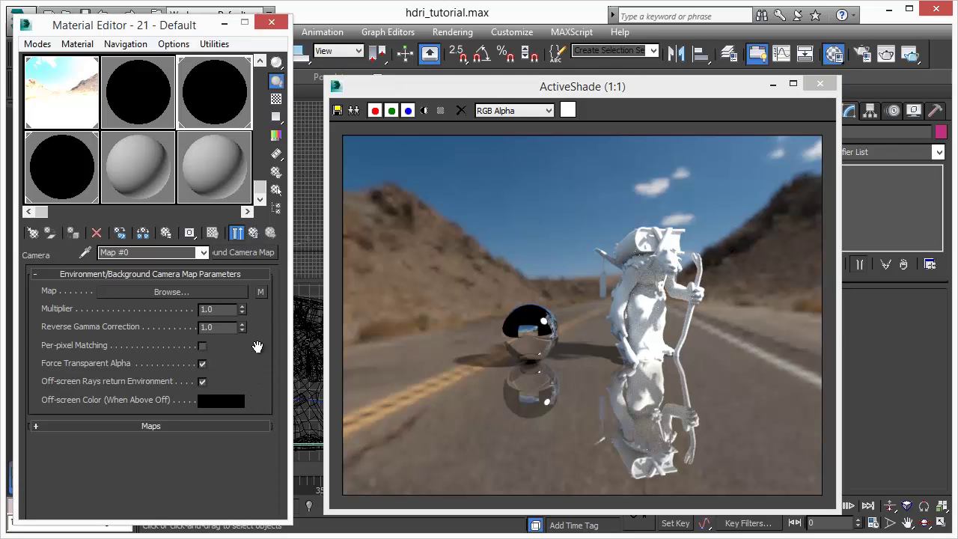
Step: Return to the parent matte material and close both the ActiveShade render and the Material Editor
left_click(252, 232)
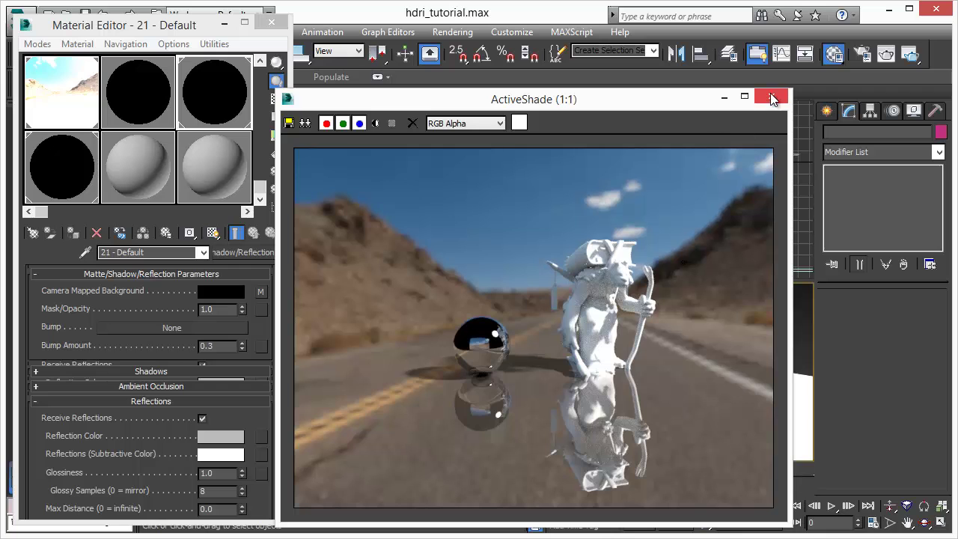
left_click(773, 99)
left_click_drag(95, 31, 127, 33)
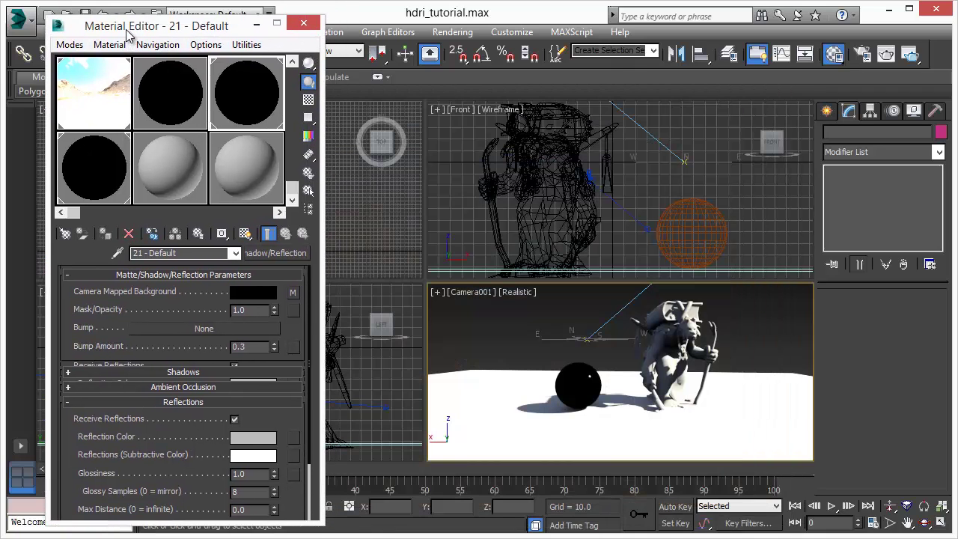
left_click(304, 23)
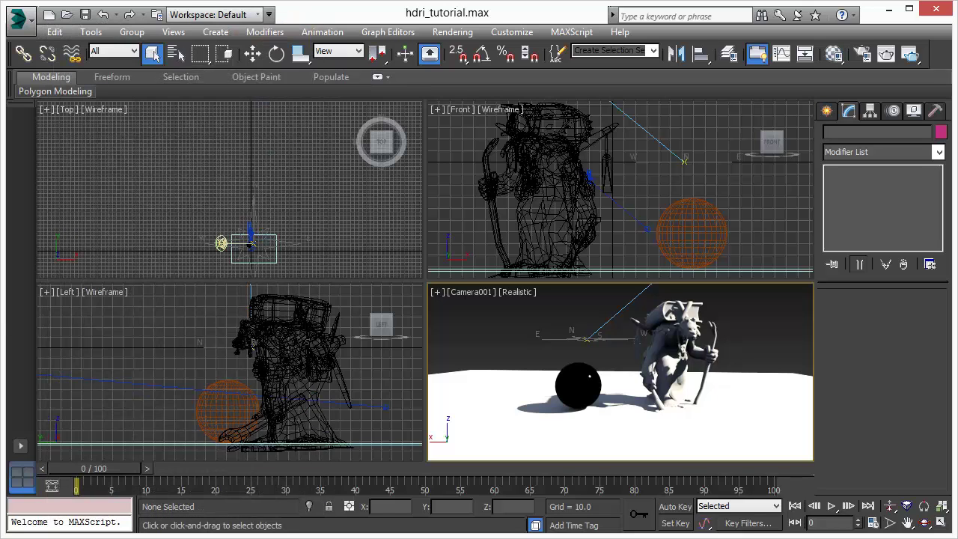